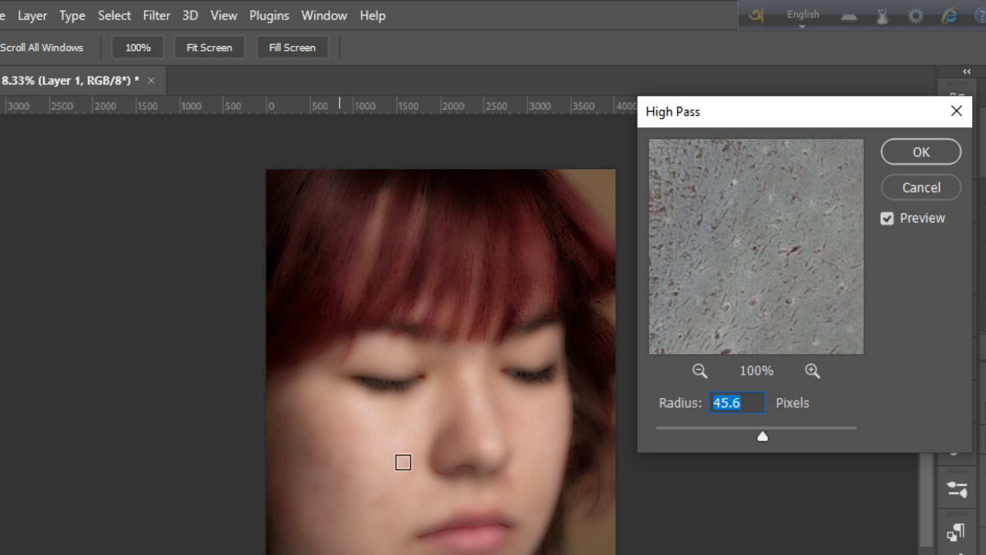
Set the High Pass radius to 44 pixels and apply the filter to Layer 1.
{"action": "left_click_drag", "start_coordinate": [745, 401], "coordinate": [698, 408]}
{"action": "type", "text": "44"}
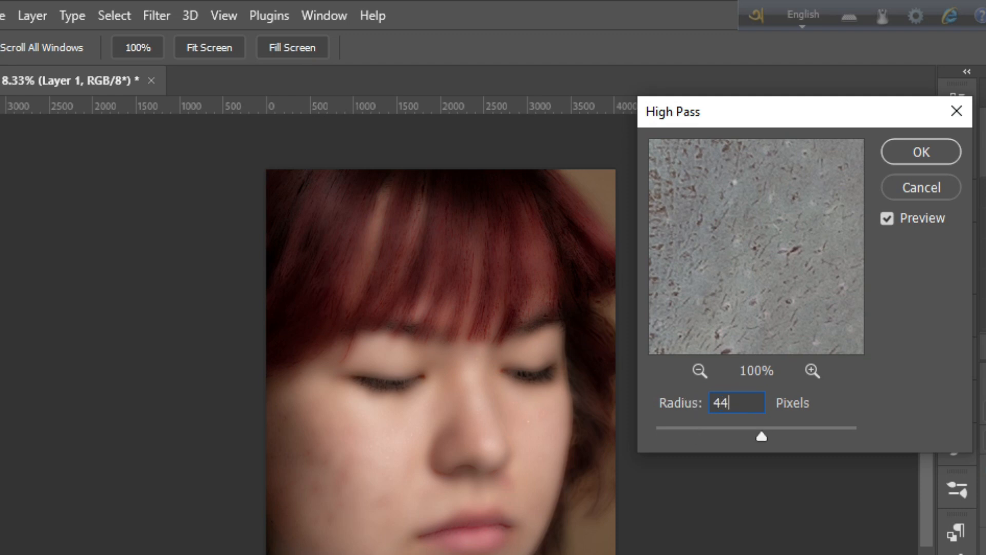
{"action": "left_click", "coordinate": [938, 150]}
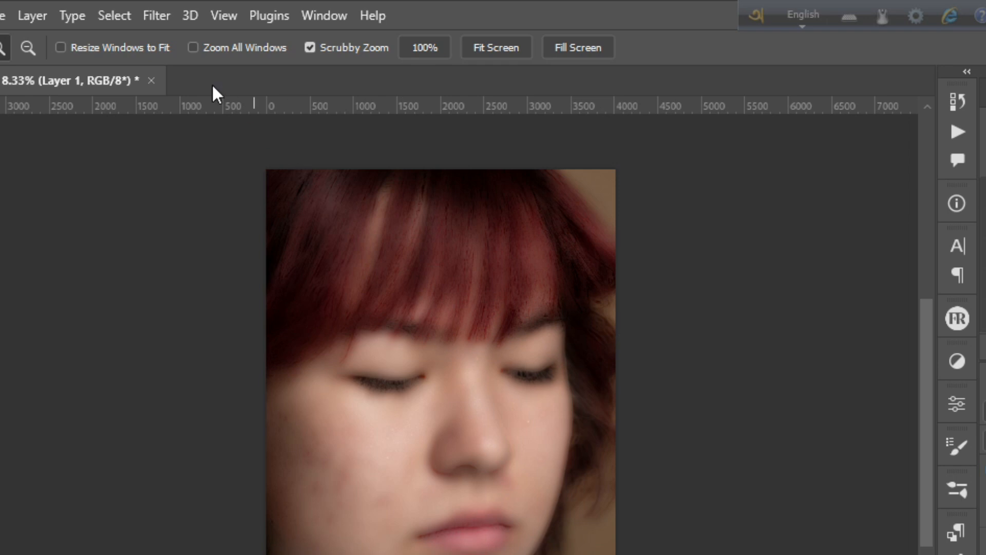
Apply a Gaussian Blur with a radius of 8.0 pixels to Layer 1, checking the preview on the face.
{"action": "left_click", "coordinate": [152, 11]}
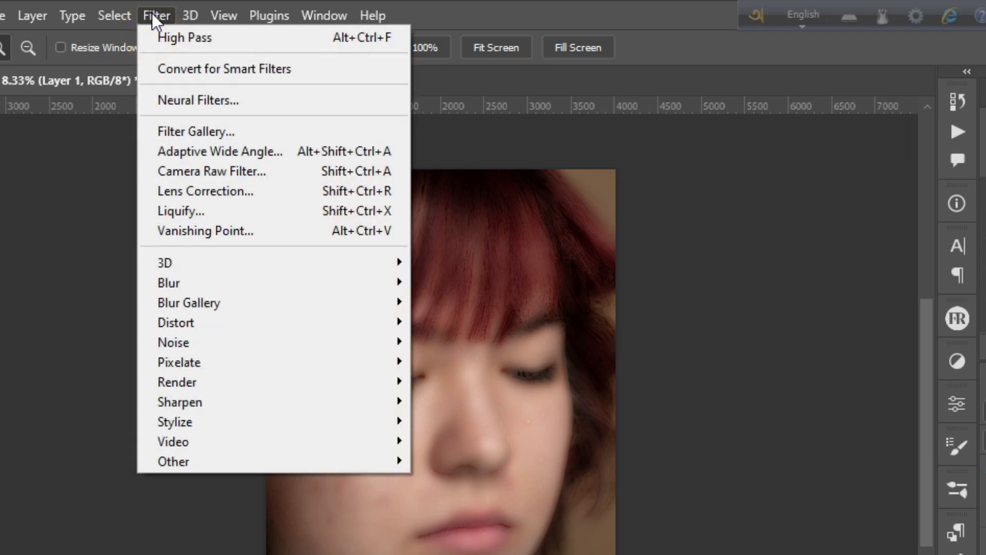
{"action": "mouse_move", "coordinate": [238, 288]}
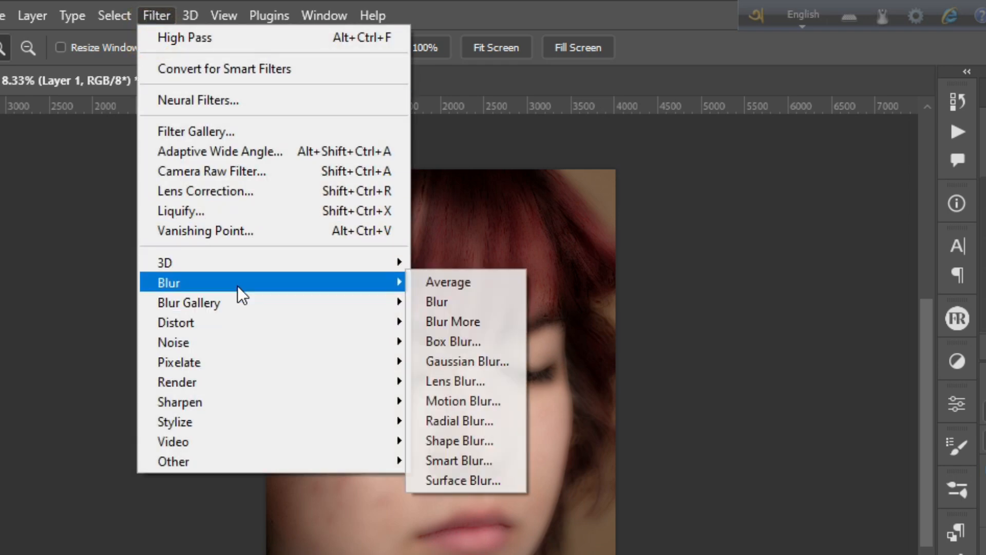
{"action": "left_click", "coordinate": [469, 365]}
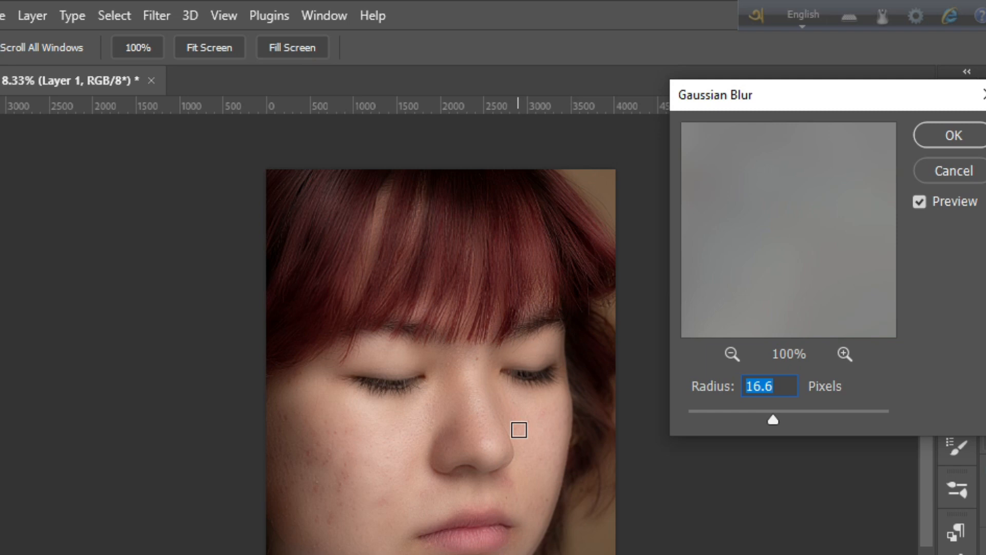
{"action": "left_click", "coordinate": [521, 437], "text": "ctrl"}
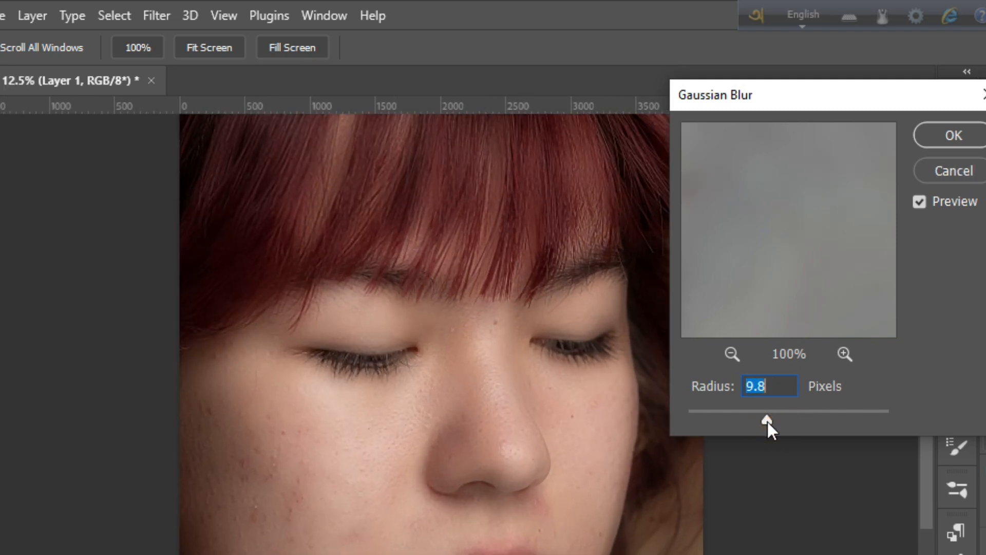
{"action": "left_click_drag", "start_coordinate": [767, 422], "coordinate": [767, 420]}
{"action": "type", "text": "9"}
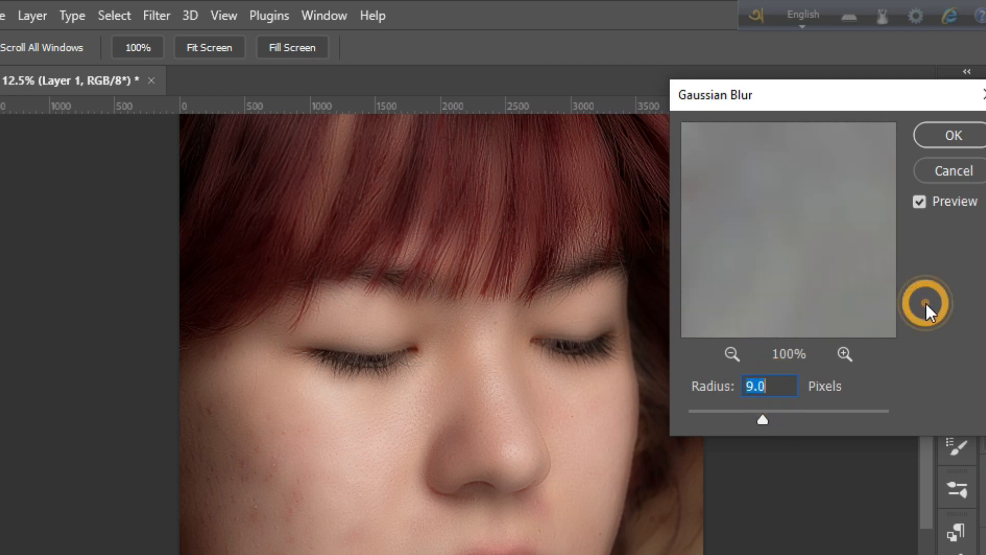
{"action": "left_click", "coordinate": [921, 202]}
{"action": "left_click", "coordinate": [921, 202]}
{"action": "double_click", "coordinate": [776, 394]}
{"action": "left_click", "coordinate": [866, 385]}
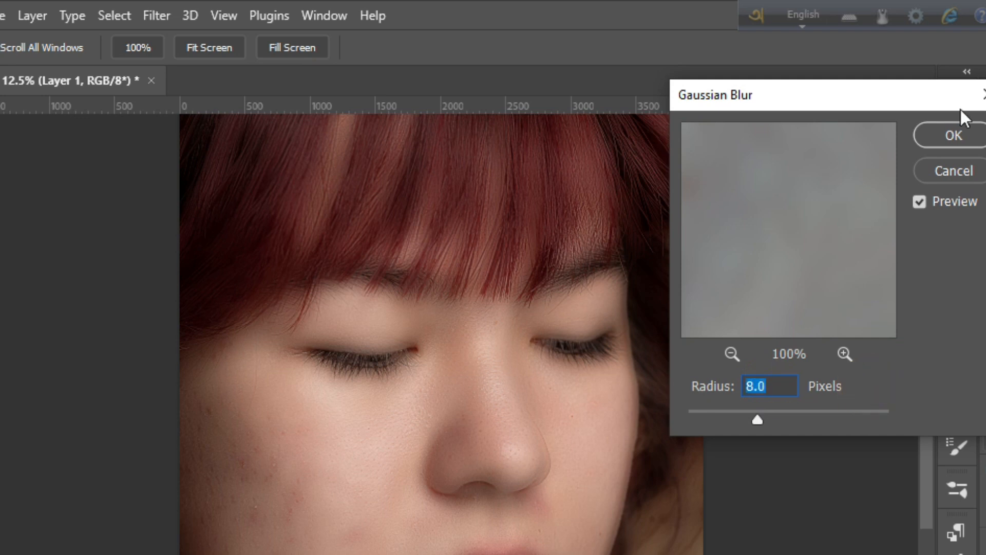
{"action": "left_click", "coordinate": [954, 135]}
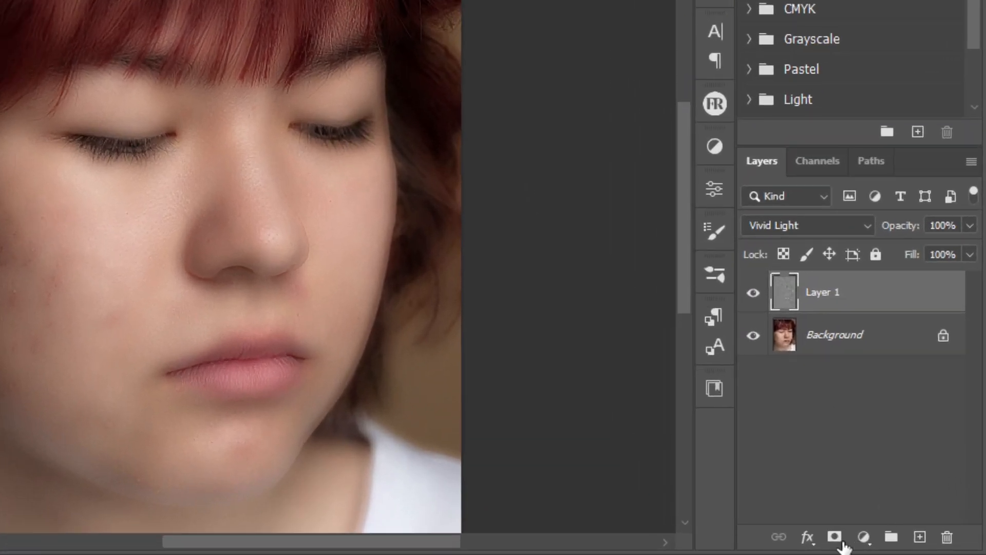
Add a layer mask to Layer 1 and invert it to black.
{"action": "left_click", "coordinate": [835, 537]}
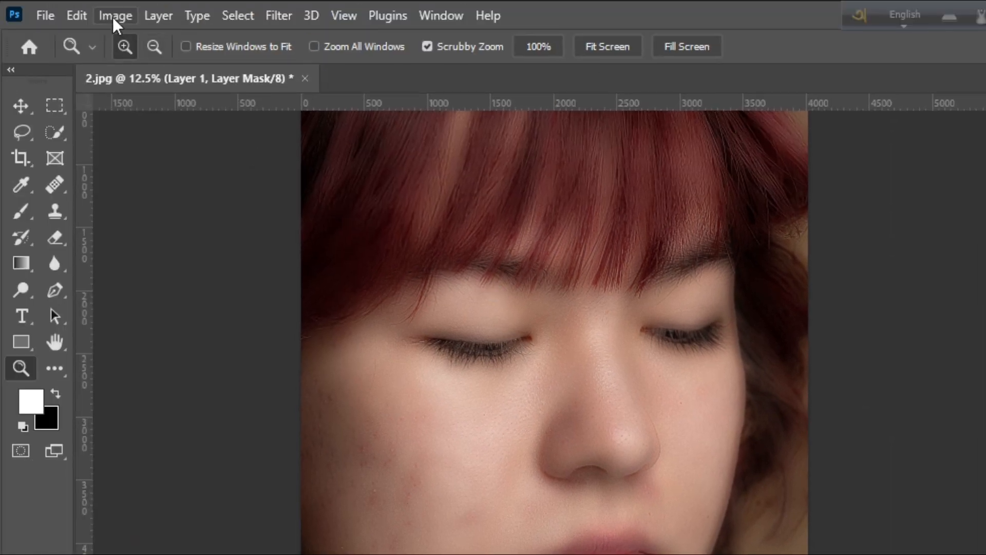
{"action": "left_click", "coordinate": [113, 17]}
{"action": "mouse_move", "coordinate": [230, 67]}
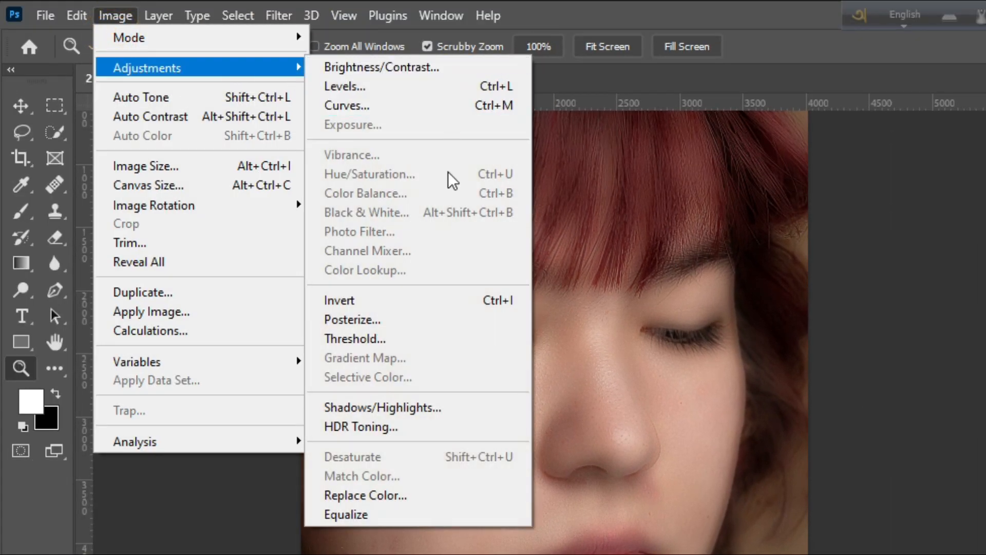
{"action": "left_click", "coordinate": [393, 300]}
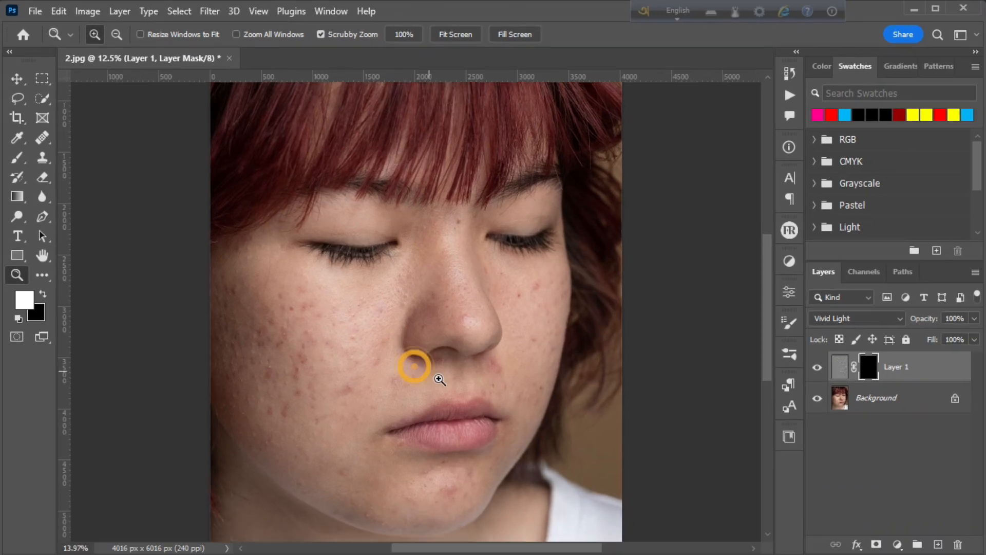
Paint white on Layer 1's mask over the blemishes on the cheek below the eye, using a soft 300 px brush.
{"action": "left_click", "coordinate": [17, 157]}
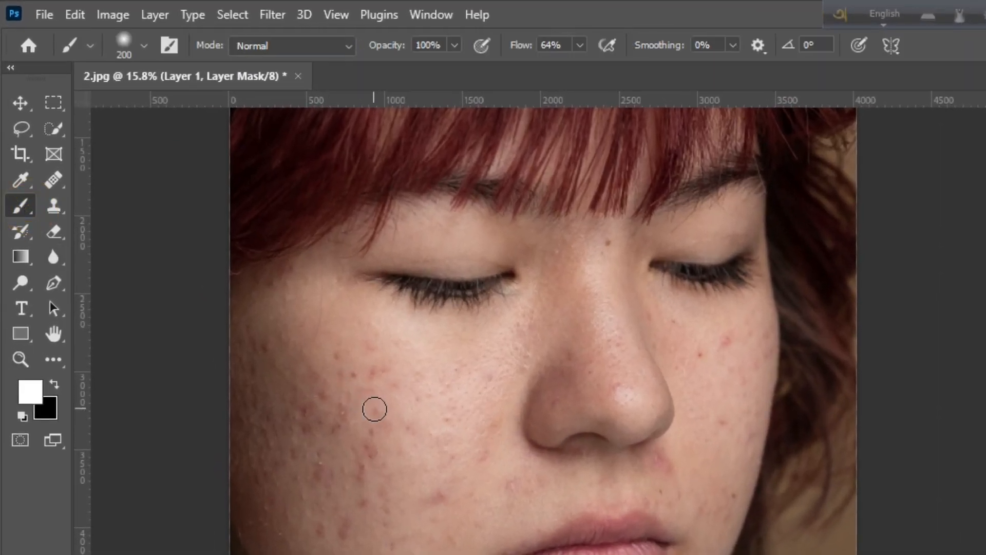
{"action": "key", "text": "bracketright"}
{"action": "key", "text": "bracketright"}
{"action": "mouse_move", "coordinate": [379, 372]}
{"action": "left_mouse_down"}
{"action": "mouse_move", "coordinate": [364, 370]}
{"action": "mouse_move", "coordinate": [375, 375]}
{"action": "left_mouse_up"}
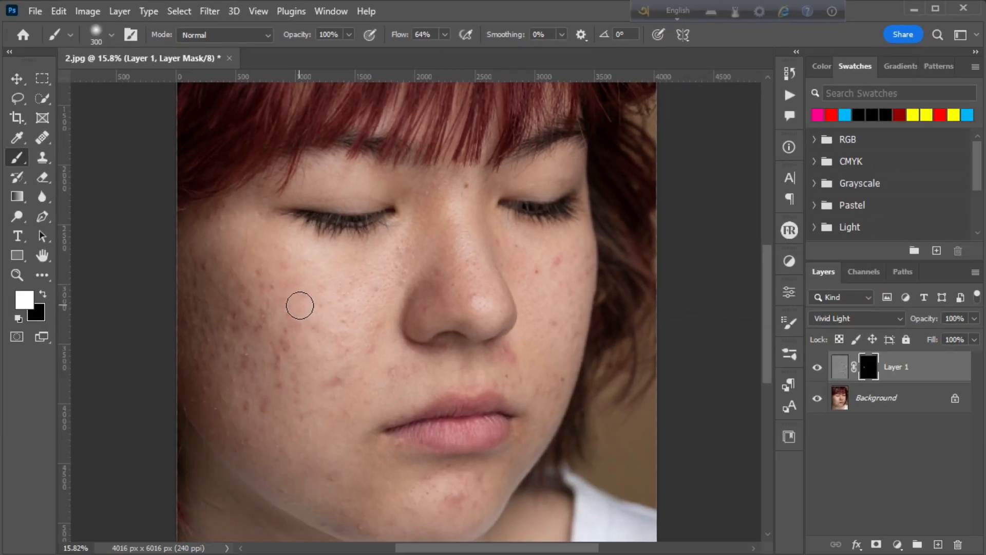
{"action": "mouse_move", "coordinate": [298, 310]}
{"action": "left_mouse_down"}
{"action": "mouse_move", "coordinate": [291, 335]}
{"action": "mouse_move", "coordinate": [286, 326]}
{"action": "left_mouse_up"}
{"action": "mouse_move", "coordinate": [264, 291]}
{"action": "left_mouse_down"}
{"action": "mouse_move", "coordinate": [296, 294]}
{"action": "mouse_move", "coordinate": [272, 264]}
{"action": "left_mouse_up"}
{"action": "left_click_drag", "start_coordinate": [276, 302], "coordinate": [262, 352]}
{"action": "left_click_drag", "start_coordinate": [352, 282], "coordinate": [344, 308]}
{"action": "left_click_drag", "start_coordinate": [277, 336], "coordinate": [280, 362]}
Paint white on the mask over the outer cheek, jawline and temple, adjusting the brush size to fit each area.
{"action": "key", "text": "bracketright"}
{"action": "key", "text": "bracketright"}
{"action": "left_click_drag", "start_coordinate": [203, 267], "coordinate": [197, 339]}
{"action": "mouse_move", "coordinate": [190, 373]}
{"action": "left_mouse_down"}
{"action": "mouse_move", "coordinate": [221, 437]}
{"action": "mouse_move", "coordinate": [256, 421]}
{"action": "left_mouse_up"}
{"action": "key", "text": "bracketleft"}
{"action": "key", "text": "bracketleft"}
{"action": "key", "text": "bracketleft"}
{"action": "left_click_drag", "start_coordinate": [223, 203], "coordinate": [193, 221]}
{"action": "mouse_move", "coordinate": [240, 443]}
{"action": "left_mouse_down"}
{"action": "mouse_move", "coordinate": [307, 413]}
{"action": "mouse_move", "coordinate": [345, 373]}
{"action": "mouse_move", "coordinate": [242, 432]}
{"action": "left_mouse_up"}
Paint white on the mask over the chin and the skin beside the nose down to the mouth.
{"action": "scroll", "coordinate": [243, 432], "scroll_direction": "down", "scroll_amount": 5}
{"action": "mouse_move", "coordinate": [350, 485]}
{"action": "left_mouse_down"}
{"action": "mouse_move", "coordinate": [348, 447]}
{"action": "mouse_move", "coordinate": [430, 427]}
{"action": "left_mouse_up"}
{"action": "left_click_drag", "start_coordinate": [419, 471], "coordinate": [474, 455]}
{"action": "scroll", "coordinate": [460, 196], "scroll_direction": "up", "scroll_amount": 6}
{"action": "mouse_move", "coordinate": [422, 203]}
{"action": "left_mouse_down"}
{"action": "mouse_move", "coordinate": [479, 315]}
{"action": "mouse_move", "coordinate": [569, 279]}
{"action": "mouse_move", "coordinate": [579, 264]}
{"action": "mouse_move", "coordinate": [550, 333]}
{"action": "mouse_move", "coordinate": [548, 415]}
{"action": "mouse_move", "coordinate": [486, 431]}
{"action": "mouse_move", "coordinate": [400, 416]}
{"action": "left_mouse_up"}
{"action": "scroll", "coordinate": [549, 414], "scroll_direction": "down", "scroll_amount": 1}
Paint the mask white over the upper lip area, nose and both sides of the jaw with a smaller 175 px brush.
{"action": "key", "text": "bracketleft"}
{"action": "key", "text": "bracketleft"}
{"action": "left_click_drag", "start_coordinate": [429, 354], "coordinate": [398, 363]}
{"action": "mouse_move", "coordinate": [490, 246]}
{"action": "left_mouse_down"}
{"action": "mouse_move", "coordinate": [457, 273]}
{"action": "mouse_move", "coordinate": [391, 231]}
{"action": "left_mouse_up"}
{"action": "left_click_drag", "start_coordinate": [263, 403], "coordinate": [311, 466]}
{"action": "scroll", "coordinate": [445, 351], "scroll_direction": "up", "scroll_amount": 2}
{"action": "mouse_move", "coordinate": [531, 414]}
{"action": "left_mouse_down"}
{"action": "mouse_move", "coordinate": [511, 457]}
{"action": "mouse_move", "coordinate": [485, 465]}
{"action": "left_mouse_up"}
{"action": "scroll", "coordinate": [485, 465], "scroll_direction": "down", "scroll_amount": 2}
{"action": "left_click_drag", "start_coordinate": [410, 259], "coordinate": [398, 302]}
{"action": "left_click_drag", "start_coordinate": [258, 188], "coordinate": [273, 209]}
{"action": "scroll", "coordinate": [405, 447], "scroll_direction": "down", "scroll_amount": 4}
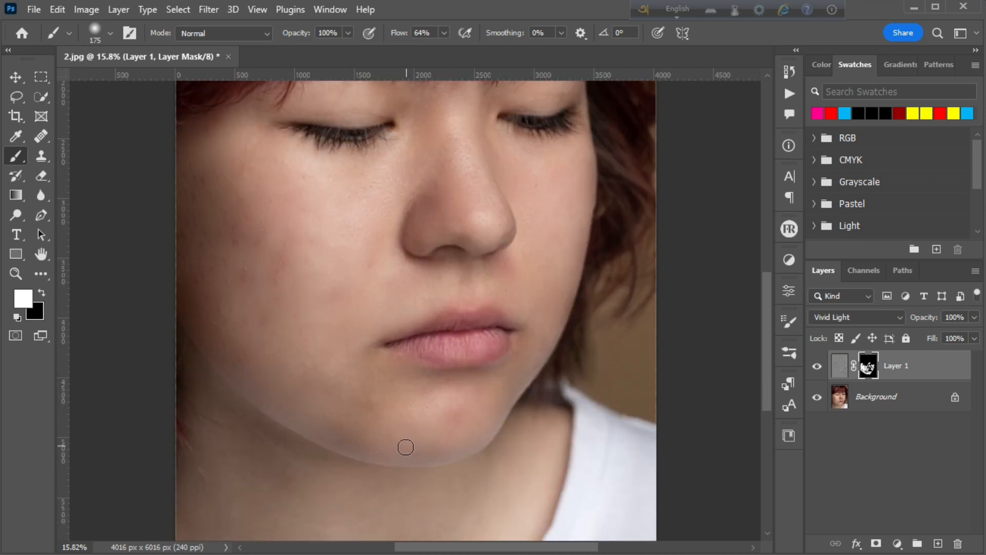
Enlarge the brush to 400 px and paint white on the mask over the neck below the chin.
{"action": "key", "text": "bracketright"}
{"action": "key", "text": "bracketright"}
{"action": "key", "text": "bracketright"}
{"action": "key", "text": "bracketright"}
{"action": "mouse_move", "coordinate": [370, 466]}
{"action": "left_mouse_down"}
{"action": "mouse_move", "coordinate": [482, 456]}
{"action": "mouse_move", "coordinate": [442, 513]}
{"action": "left_mouse_up"}
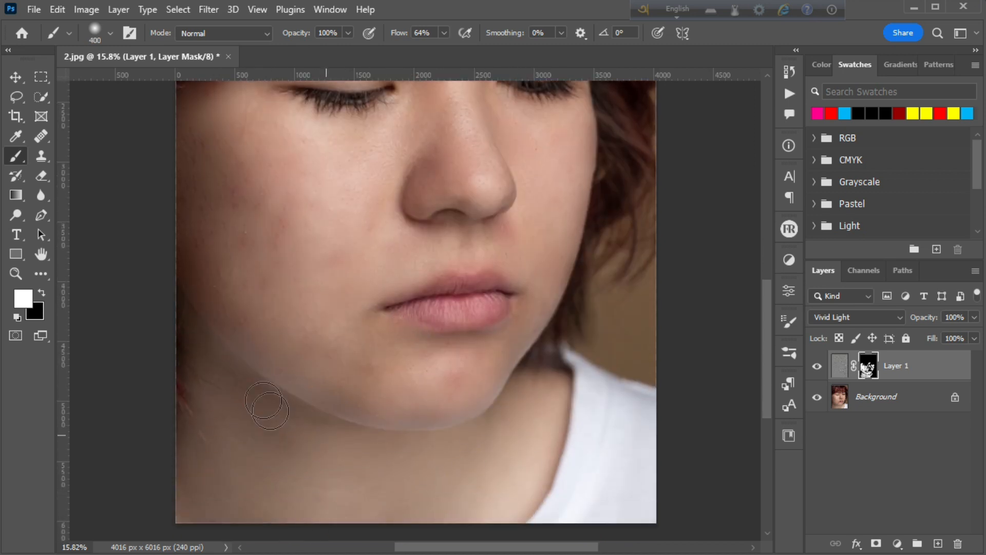
Deselect all layers and stamp the visible layers into a new merged layer on top of the stack.
{"action": "left_click", "coordinate": [15, 275]}
{"action": "left_click_drag", "start_coordinate": [380, 188], "coordinate": [238, 180]}
{"action": "left_click", "coordinate": [20, 78]}
{"action": "left_click", "coordinate": [857, 467]}
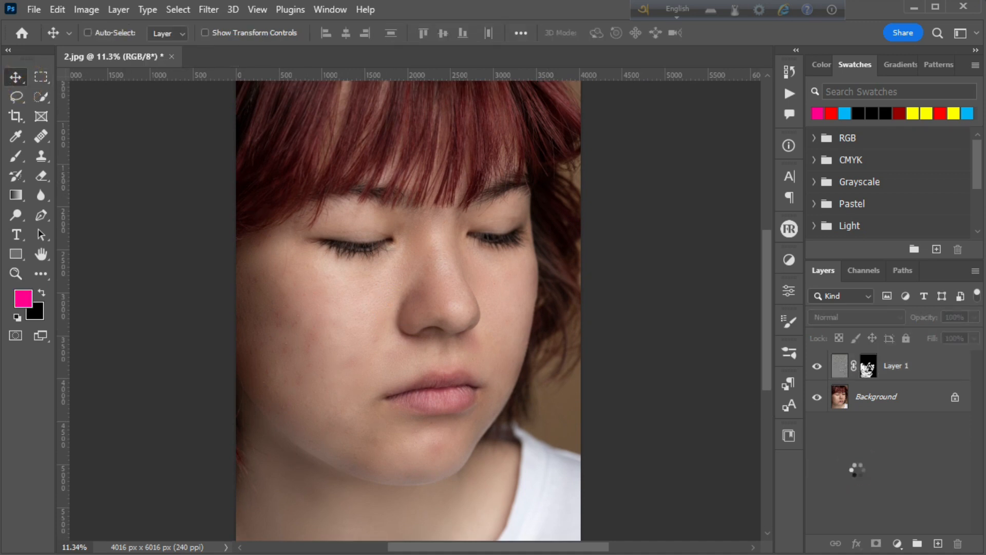
{"action": "key", "text": "ctrl+alt+shift+e"}
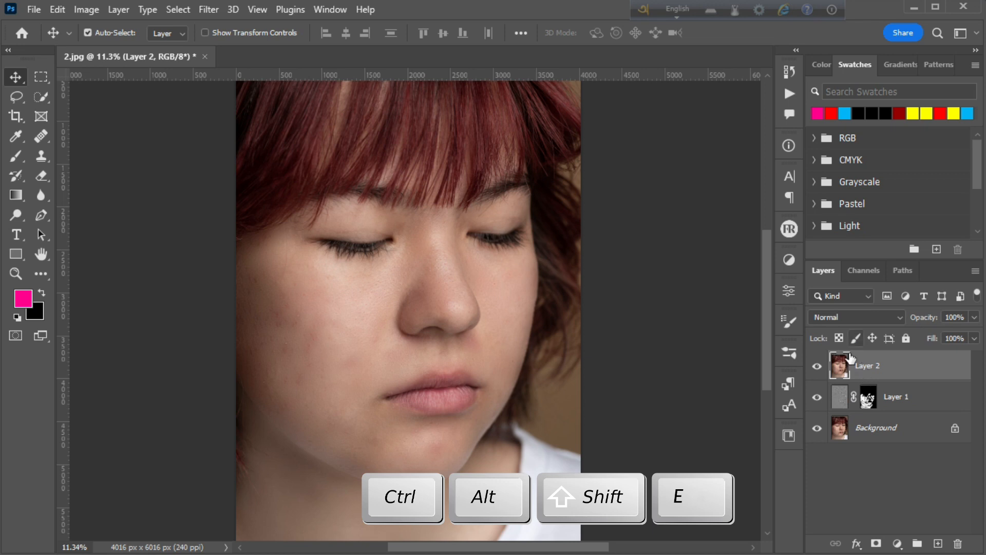
With a 90 px Healing Brush, sample clear skin on the merged layer and heal the red spots on the upper cheek.
{"action": "left_click", "coordinate": [17, 275]}
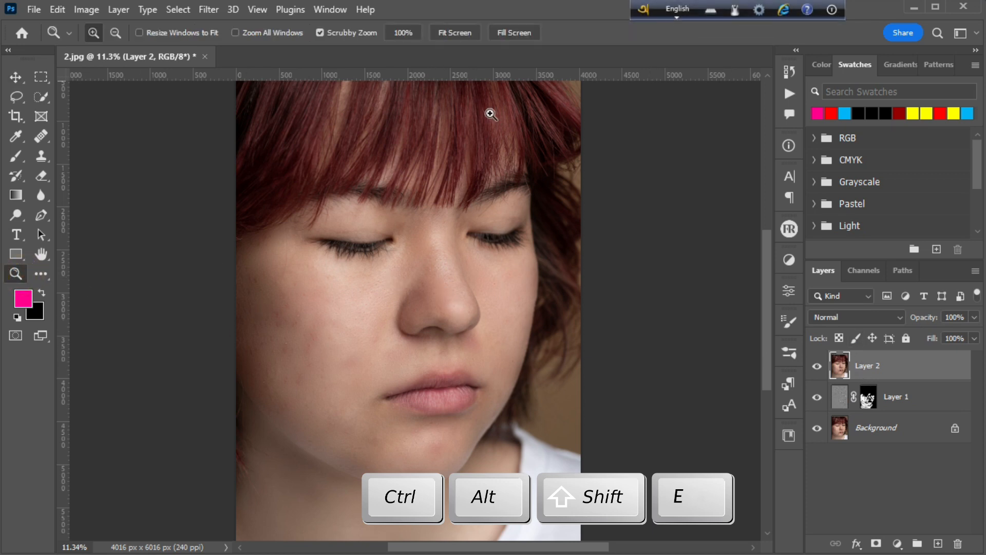
{"action": "left_click_drag", "start_coordinate": [413, 258], "coordinate": [447, 283]}
{"action": "scroll", "coordinate": [360, 308], "scroll_direction": "down", "scroll_amount": 3}
{"action": "left_click_drag", "start_coordinate": [265, 330], "coordinate": [306, 339]}
{"action": "left_click_drag", "start_coordinate": [487, 361], "coordinate": [457, 339]}
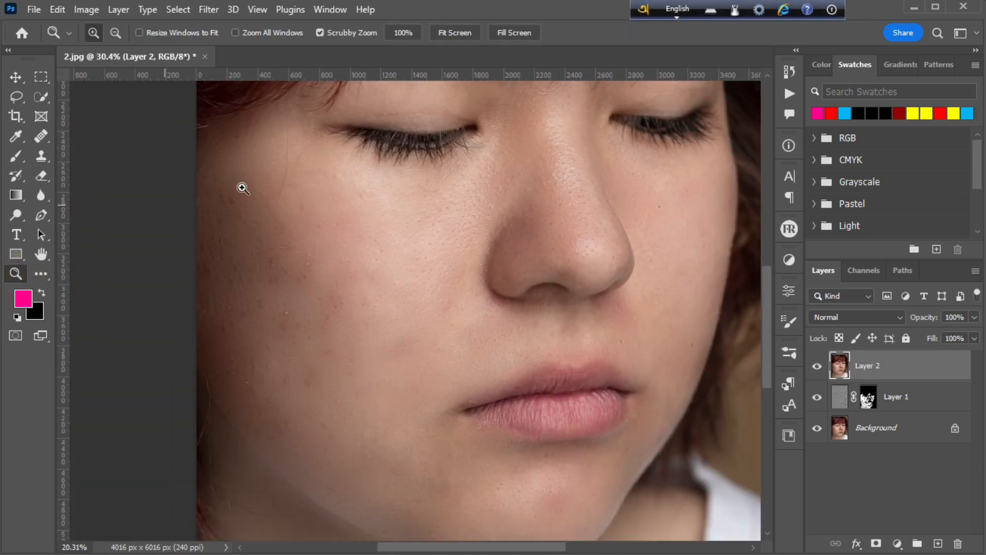
{"action": "left_click_drag", "start_coordinate": [278, 218], "coordinate": [310, 255]}
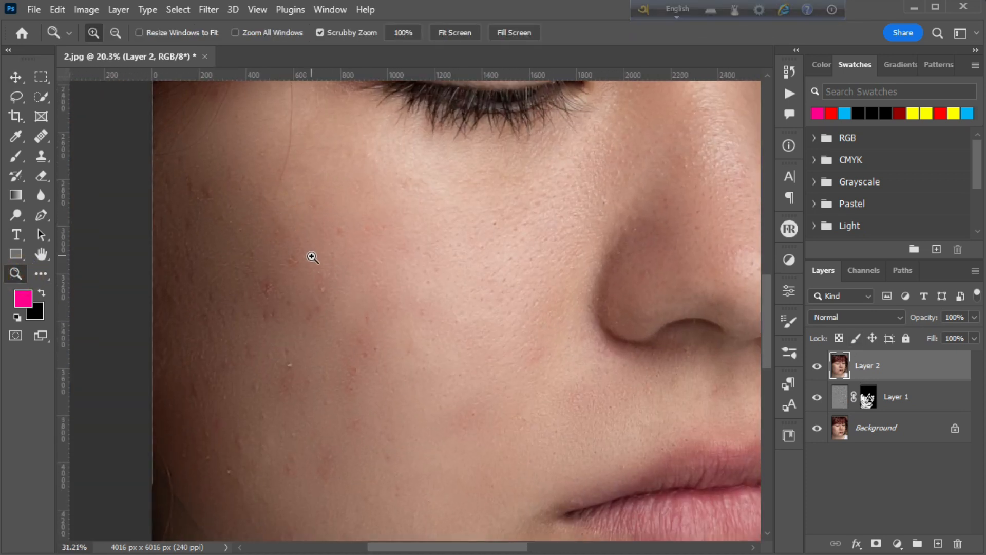
{"action": "right_click", "coordinate": [41, 136]}
{"action": "left_click", "coordinate": [92, 146]}
{"action": "key", "text": "bracketleft"}
{"action": "key", "text": "bracketleft"}
{"action": "key", "text": "bracketleft"}
{"action": "key", "text": "bracketleft"}
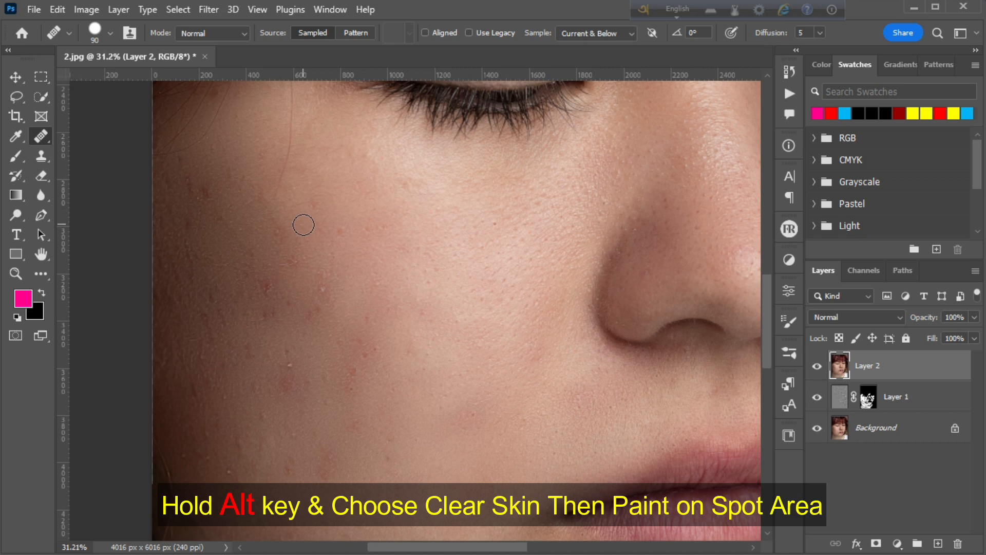
{"action": "left_click", "coordinate": [292, 212], "text": "alt"}
{"action": "left_click", "coordinate": [310, 205], "text": "alt"}
{"action": "left_click", "coordinate": [340, 232]}
{"action": "left_click", "coordinate": [366, 229]}
{"action": "left_click", "coordinate": [369, 320]}
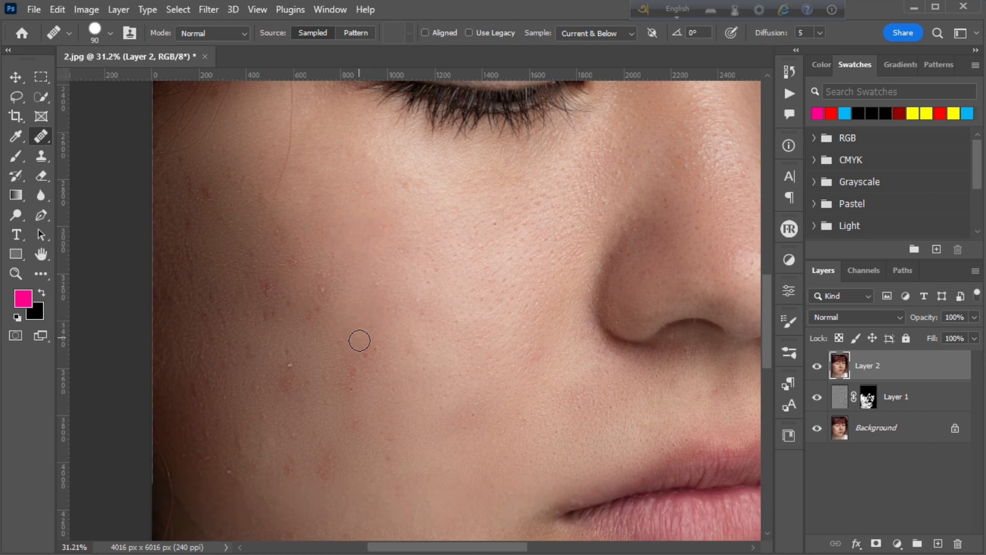
Heal the spots on the middle and outer cheek with the Healing Brush, resampling clear skin near each group.
{"action": "left_click", "coordinate": [325, 473]}
{"action": "left_click", "coordinate": [281, 331], "text": "alt"}
{"action": "left_click", "coordinate": [312, 310]}
{"action": "left_click", "coordinate": [267, 314]}
{"action": "left_click", "coordinate": [298, 326], "text": "alt"}
{"action": "left_click", "coordinate": [269, 314]}
{"action": "left_click", "coordinate": [250, 253]}
{"action": "left_click", "coordinate": [314, 348], "text": "alt"}
{"action": "left_click", "coordinate": [286, 379]}
{"action": "left_click", "coordinate": [261, 415]}
{"action": "left_click", "coordinate": [229, 478]}
{"action": "left_click", "coordinate": [380, 262]}
Enlarge the Healing Brush, sample clear skin beside the mouth and heal the larger red patches on the cheek.
{"action": "key", "text": "bracketright"}
{"action": "key", "text": "bracketright"}
{"action": "key", "text": "bracketright"}
{"action": "key", "text": "bracketright"}
{"action": "key", "text": "bracketright"}
{"action": "key", "text": "bracketright"}
{"action": "left_click", "coordinate": [409, 389], "text": "alt"}
{"action": "left_click", "coordinate": [372, 339]}
{"action": "left_click", "coordinate": [358, 366]}
{"action": "left_click", "coordinate": [325, 419]}
{"action": "left_click", "coordinate": [268, 433]}
{"action": "left_click", "coordinate": [430, 434]}
{"action": "left_click", "coordinate": [456, 376]}
Reduce the Healing Brush to 80 px and heal the small remaining spots along the outer cheek.
{"action": "scroll", "coordinate": [303, 458], "scroll_direction": "down", "scroll_amount": 2}
{"action": "key", "text": "bracketleft"}
{"action": "key", "text": "bracketleft"}
{"action": "key", "text": "bracketleft"}
{"action": "key", "text": "bracketleft"}
{"action": "key", "text": "bracketleft"}
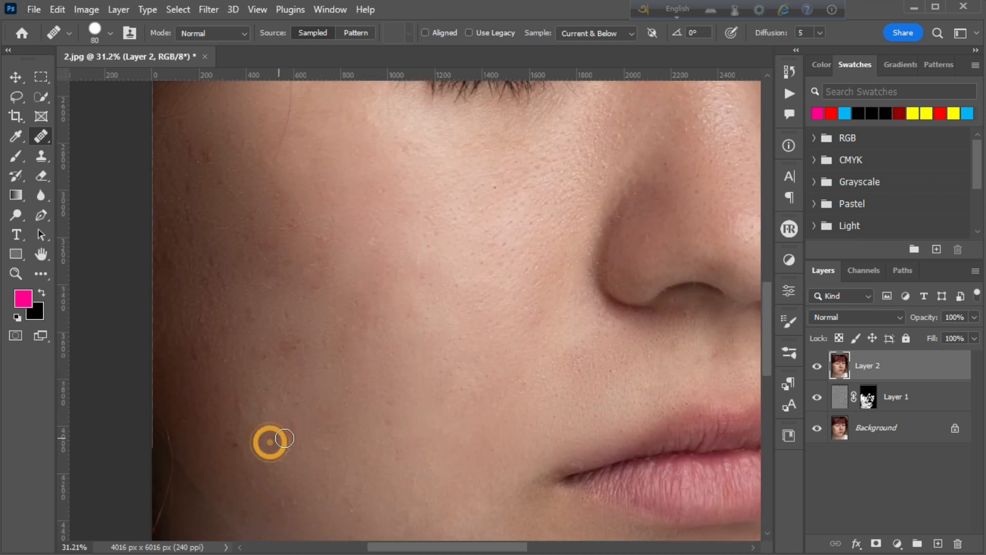
{"action": "scroll", "coordinate": [200, 308], "scroll_direction": "up", "scroll_amount": 1}
{"action": "left_click", "coordinate": [197, 159]}
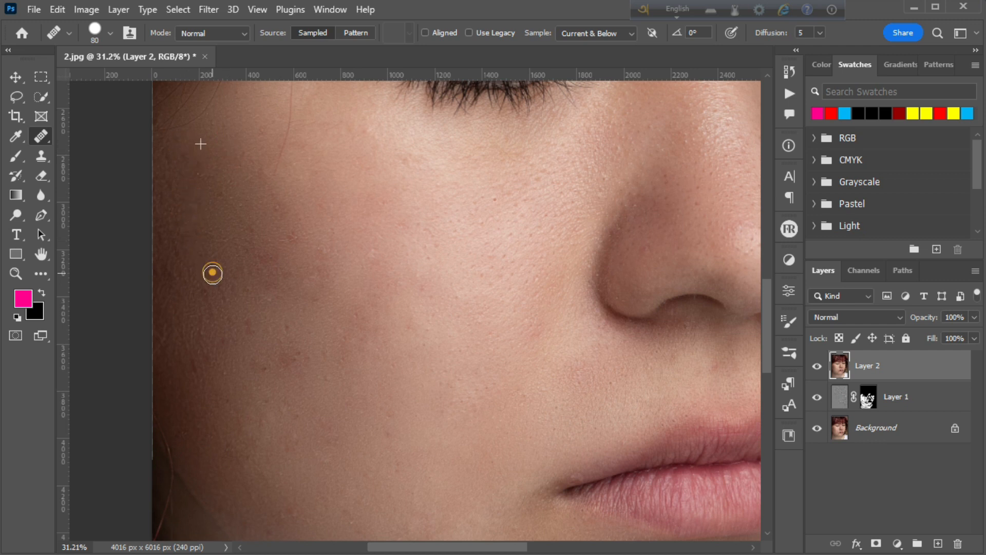
{"action": "left_click", "coordinate": [249, 379]}
{"action": "left_click", "coordinate": [295, 355]}
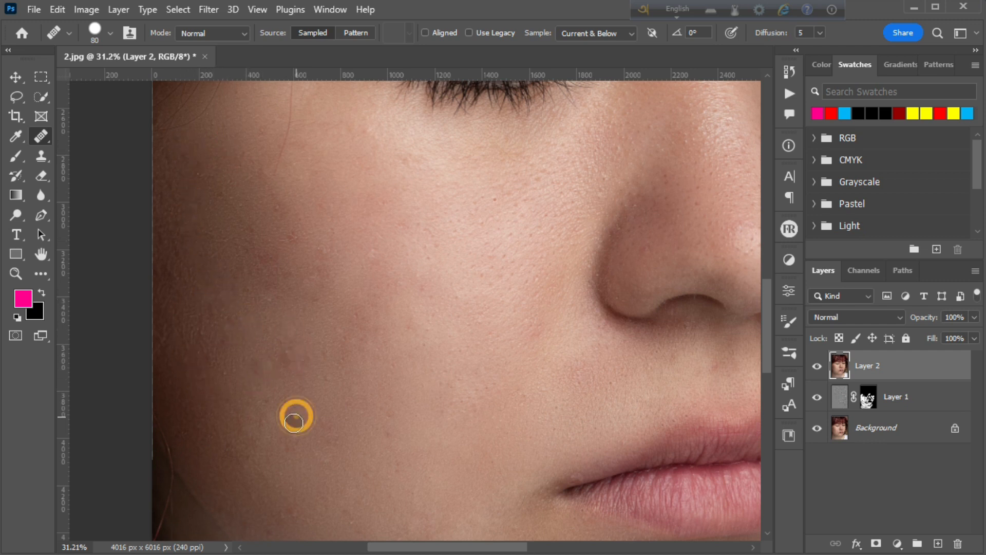
Heal the last small marks on the cheek and down towards the jaw with the 80 px Healing Brush.
{"action": "scroll", "coordinate": [266, 229], "scroll_direction": "up", "scroll_amount": 3}
{"action": "left_click", "coordinate": [276, 266]}
{"action": "scroll", "coordinate": [387, 478], "scroll_direction": "down", "scroll_amount": 14}
{"action": "left_click", "coordinate": [291, 382]}
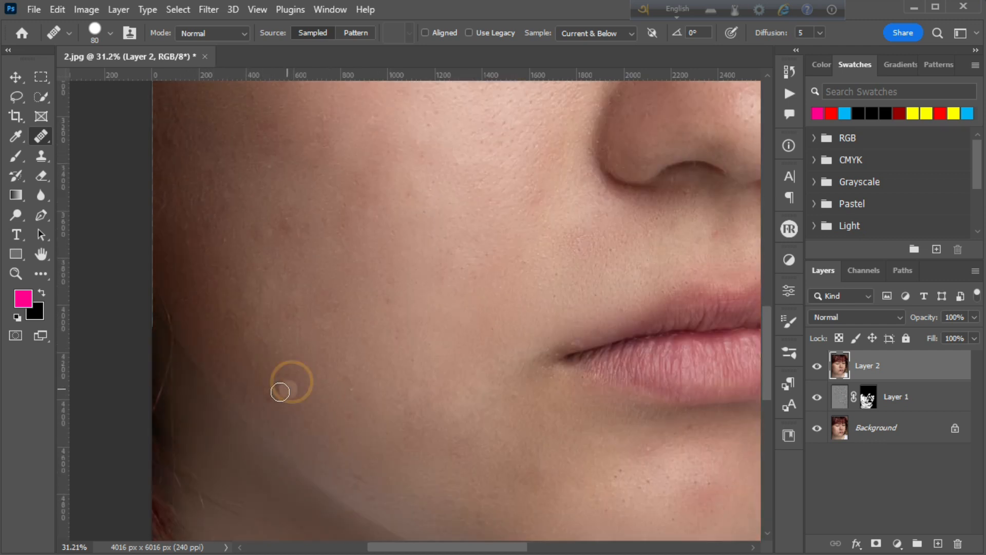
{"action": "scroll", "coordinate": [258, 310], "scroll_direction": "up", "scroll_amount": 8}
{"action": "left_click", "coordinate": [255, 329]}
{"action": "scroll", "coordinate": [350, 408], "scroll_direction": "down", "scroll_amount": 3}
{"action": "scroll", "coordinate": [396, 313], "scroll_direction": "up", "scroll_amount": 3}
{"action": "scroll", "coordinate": [396, 313], "scroll_direction": "down", "scroll_amount": 4}
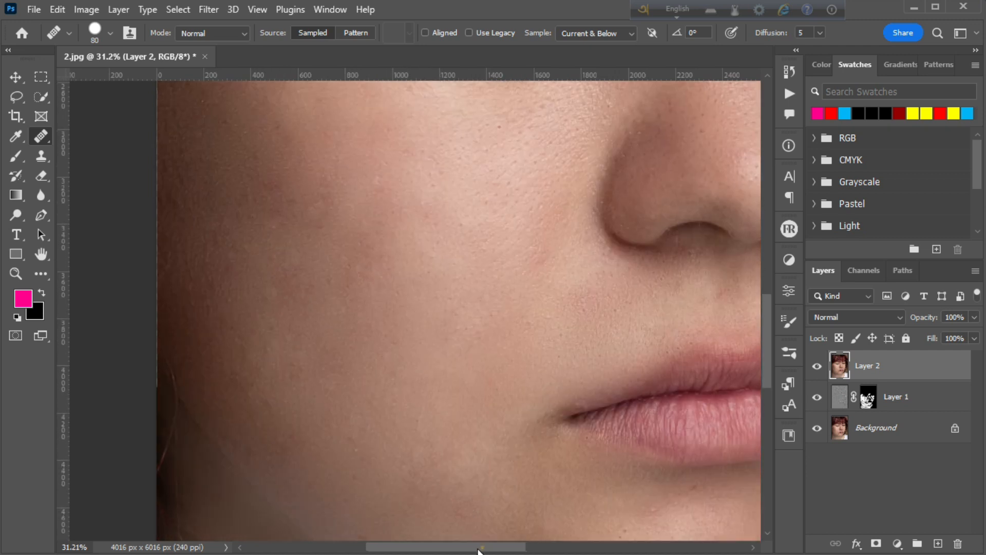
Enlarge the Healing Brush and heal the remaining blemishes on the chin.
{"action": "left_click_drag", "start_coordinate": [485, 548], "coordinate": [460, 547]}
{"action": "scroll", "coordinate": [421, 313], "scroll_direction": "up", "scroll_amount": 10}
{"action": "key", "text": "bracketright"}
{"action": "key", "text": "bracketright"}
{"action": "scroll", "coordinate": [359, 328], "scroll_direction": "down", "scroll_amount": 2}
{"action": "scroll", "coordinate": [315, 418], "scroll_direction": "down", "scroll_amount": 20}
{"action": "scroll", "coordinate": [462, 401], "scroll_direction": "right", "scroll_amount": 12}
{"action": "left_click", "coordinate": [608, 378]}
{"action": "key", "text": "bracketright"}
{"action": "key", "text": "bracketright"}
{"action": "left_click", "coordinate": [631, 472]}
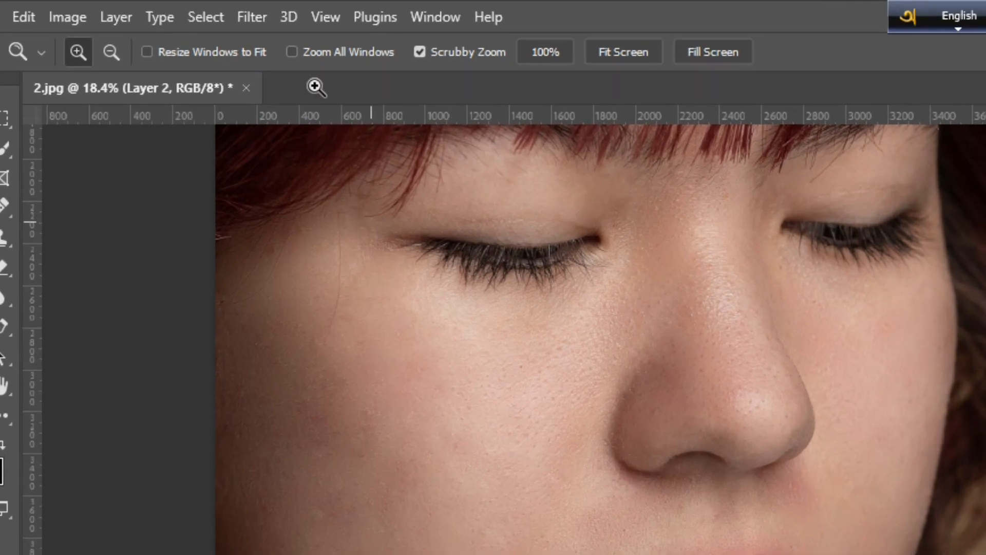
Open the Camera Raw Filter on the merged layer and raise Highlights to +18 in the basic adjustments.
{"action": "left_click", "coordinate": [242, 13]}
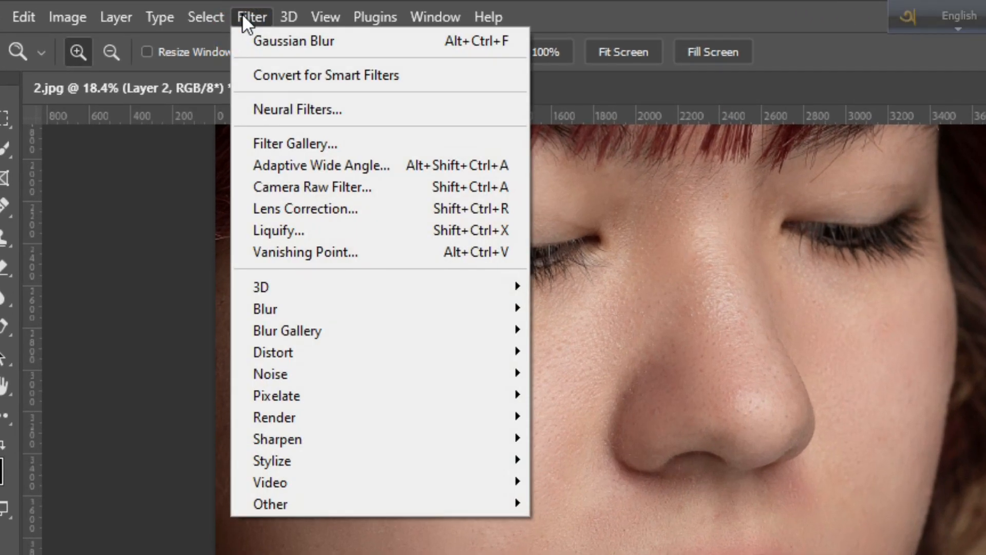
{"action": "left_click", "coordinate": [304, 190]}
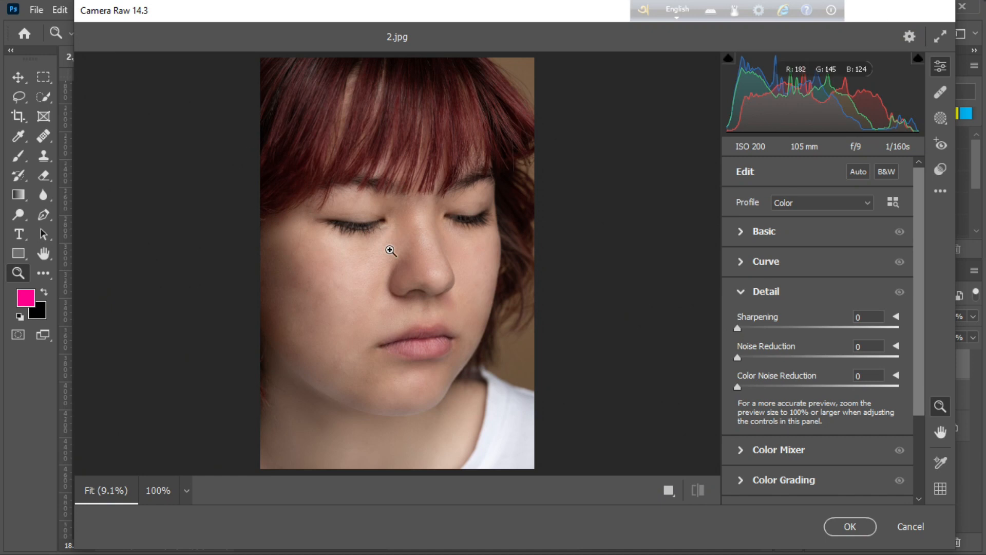
{"action": "left_click_drag", "start_coordinate": [404, 283], "coordinate": [434, 313]}
{"action": "left_click", "coordinate": [742, 232]}
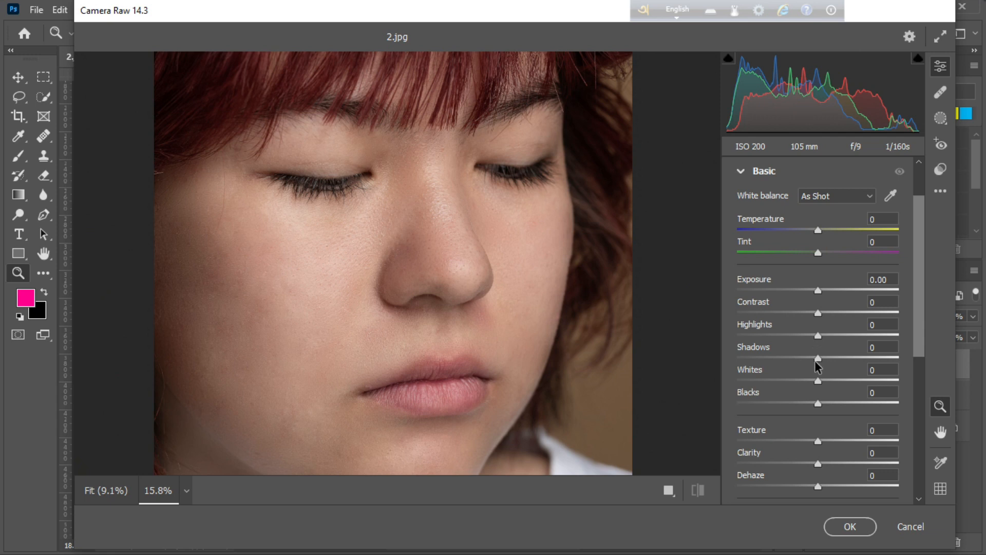
{"action": "mouse_move", "coordinate": [818, 335]}
{"action": "left_mouse_down"}
{"action": "mouse_move", "coordinate": [849, 337]}
{"action": "mouse_move", "coordinate": [832, 335]}
{"action": "mouse_move", "coordinate": [843, 355]}
{"action": "mouse_move", "coordinate": [830, 350]}
{"action": "left_mouse_up"}
{"action": "scroll", "coordinate": [812, 391], "scroll_direction": "down", "scroll_amount": 2}
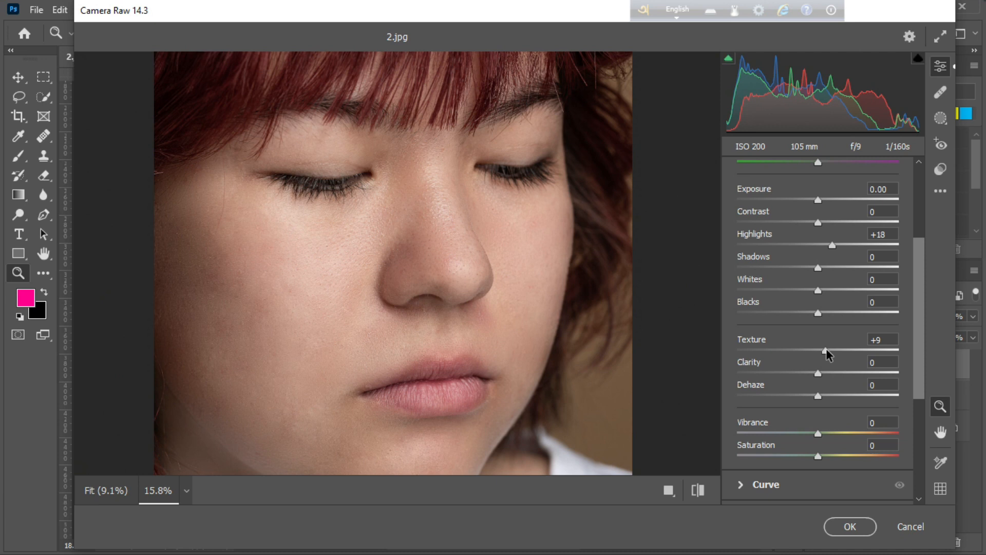
Set Clarity to -30, Texture to +15 and Vibrance to +19, and compare the before and after views.
{"action": "left_click_drag", "start_coordinate": [818, 374], "coordinate": [792, 374]}
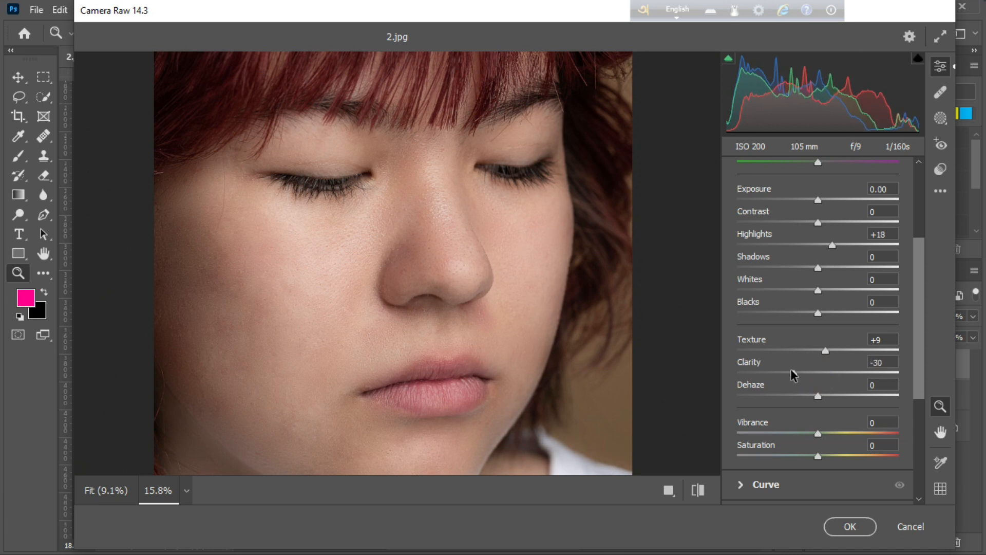
{"action": "scroll", "coordinate": [821, 368], "scroll_direction": "down", "scroll_amount": 3}
{"action": "left_click_drag", "start_coordinate": [829, 265], "coordinate": [830, 264]}
{"action": "left_click_drag", "start_coordinate": [820, 342], "coordinate": [837, 349]}
{"action": "left_click", "coordinate": [705, 493]}
{"action": "left_click", "coordinate": [704, 493]}
{"action": "left_click", "coordinate": [705, 492]}
{"action": "left_click", "coordinate": [705, 492]}
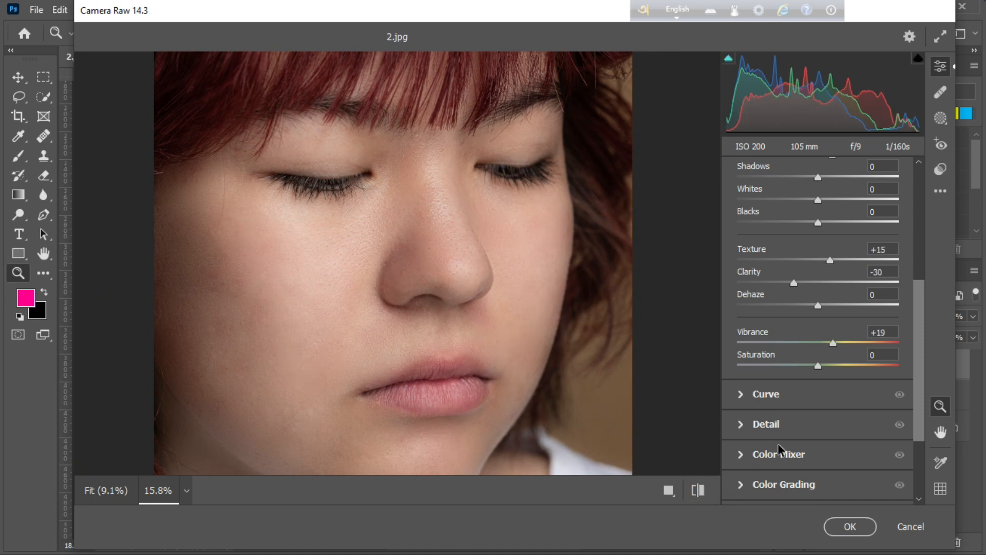
Set the Detail adjustments to Sharpening 24, Noise Reduction 17 and Color Noise Reduction 16, and compare the before and after views.
{"action": "left_click", "coordinate": [742, 429]}
{"action": "left_click", "coordinate": [757, 327]}
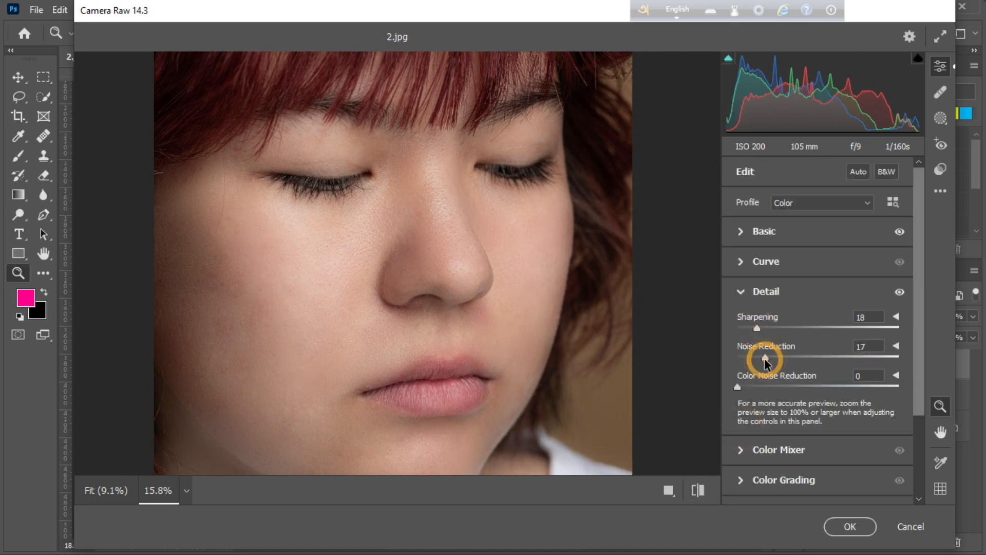
{"action": "left_click", "coordinate": [762, 386]}
{"action": "left_click_drag", "start_coordinate": [757, 327], "coordinate": [764, 328]}
{"action": "left_click", "coordinate": [702, 491]}
{"action": "left_click", "coordinate": [702, 491]}
{"action": "left_click_drag", "start_coordinate": [388, 314], "coordinate": [362, 306]}
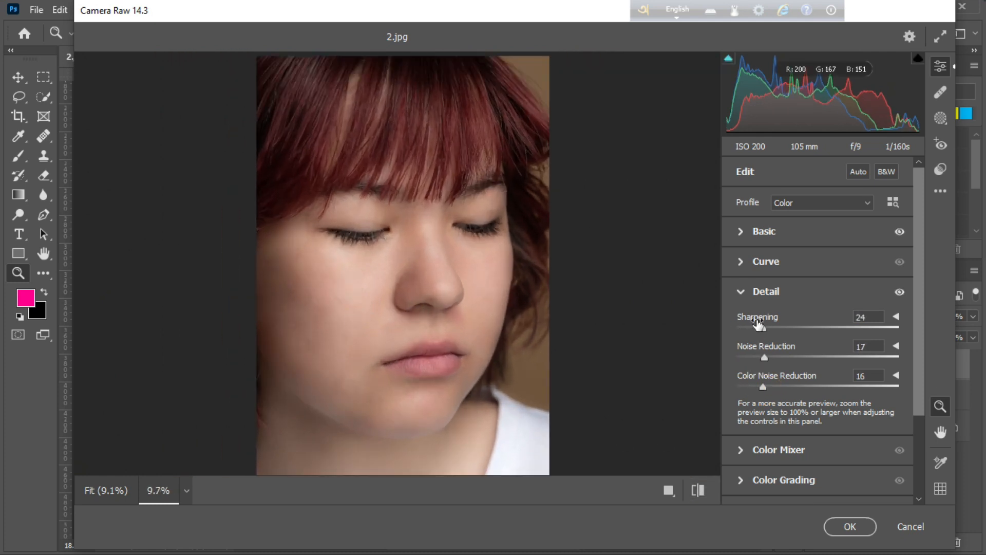
Raise Sharpening to 33 and examine its effect on the face.
{"action": "left_click_drag", "start_coordinate": [775, 328], "coordinate": [772, 328]}
{"action": "left_click_drag", "start_coordinate": [414, 279], "coordinate": [440, 307]}
{"action": "scroll", "coordinate": [440, 306], "scroll_direction": "down", "scroll_amount": 1}
{"action": "scroll", "coordinate": [440, 306], "scroll_direction": "up", "scroll_amount": 1}
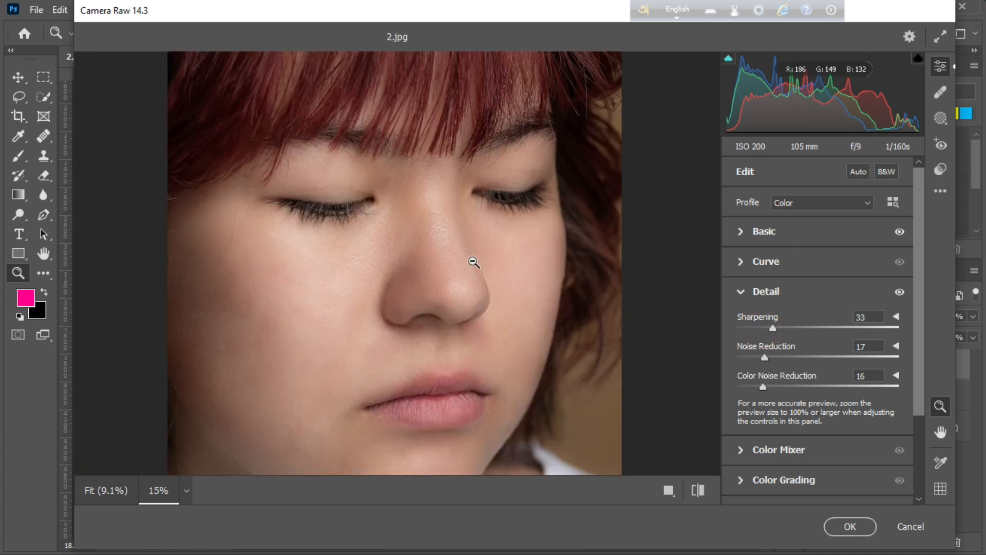
{"action": "scroll", "coordinate": [472, 263], "scroll_direction": "down", "scroll_amount": 1}
{"action": "scroll", "coordinate": [756, 365], "scroll_direction": "down", "scroll_amount": 2}
{"action": "scroll", "coordinate": [757, 365], "scroll_direction": "up", "scroll_amount": 2}
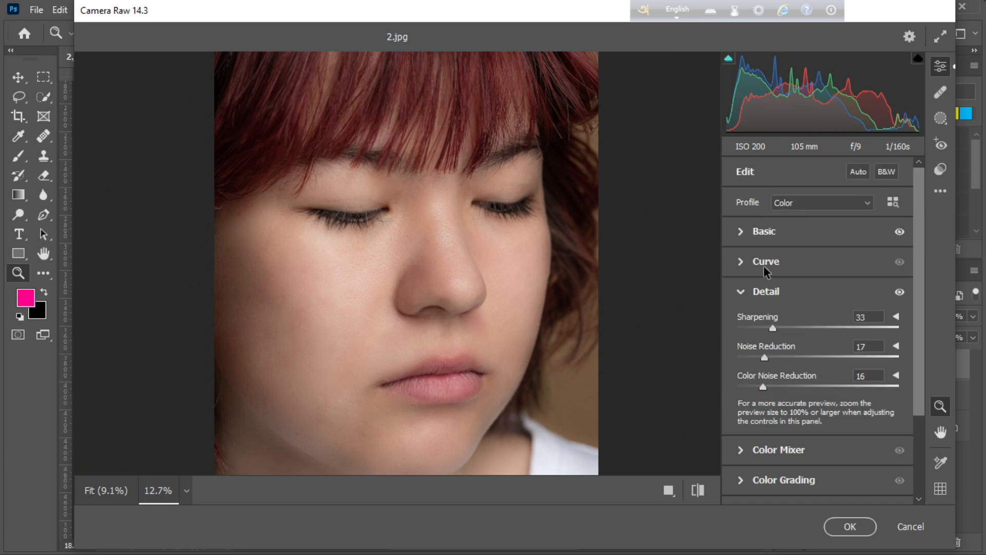
Set Clarity to -25 and Texture to +23 in the basic adjustments and compare the result with the default settings.
{"action": "left_click", "coordinate": [745, 231]}
{"action": "scroll", "coordinate": [821, 360], "scroll_direction": "down", "scroll_amount": 2}
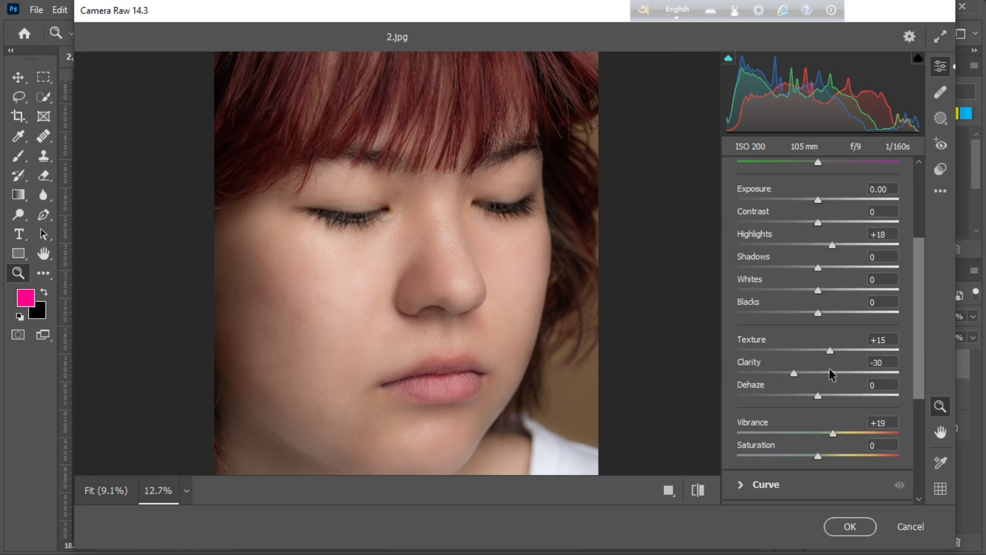
{"action": "mouse_move", "coordinate": [793, 372]}
{"action": "left_mouse_down"}
{"action": "mouse_move", "coordinate": [785, 375]}
{"action": "mouse_move", "coordinate": [821, 377]}
{"action": "mouse_move", "coordinate": [797, 375]}
{"action": "left_mouse_up"}
{"action": "left_click_drag", "start_coordinate": [840, 351], "coordinate": [837, 353]}
{"action": "left_click", "coordinate": [364, 343]}
{"action": "left_click_drag", "start_coordinate": [364, 343], "coordinate": [337, 343]}
{"action": "left_click", "coordinate": [694, 496]}
{"action": "left_click", "coordinate": [694, 496]}
{"action": "left_click", "coordinate": [693, 495]}
{"action": "left_click", "coordinate": [694, 496]}
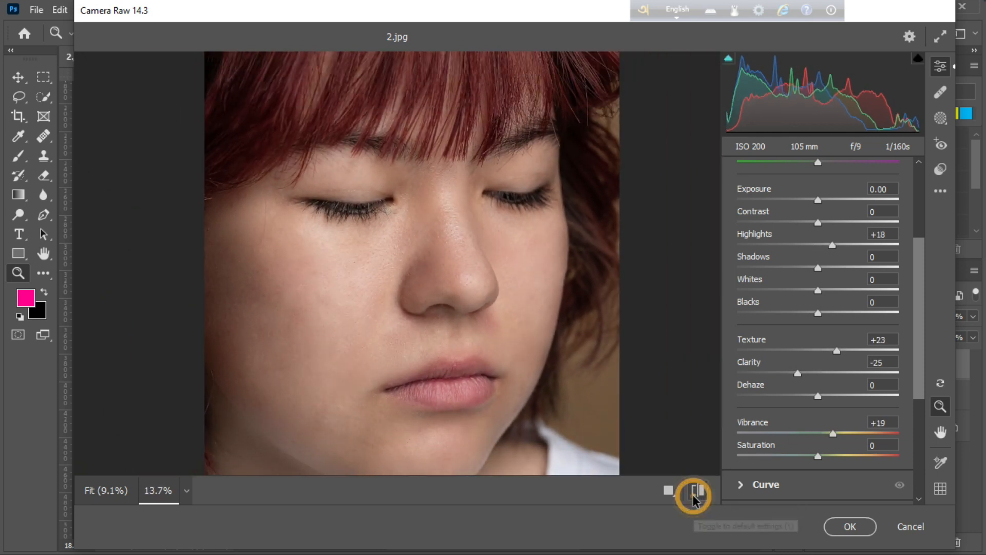
Reduce Texture to +10 and apply the Camera Raw Filter to the merged layer.
{"action": "left_click_drag", "start_coordinate": [838, 349], "coordinate": [827, 350]}
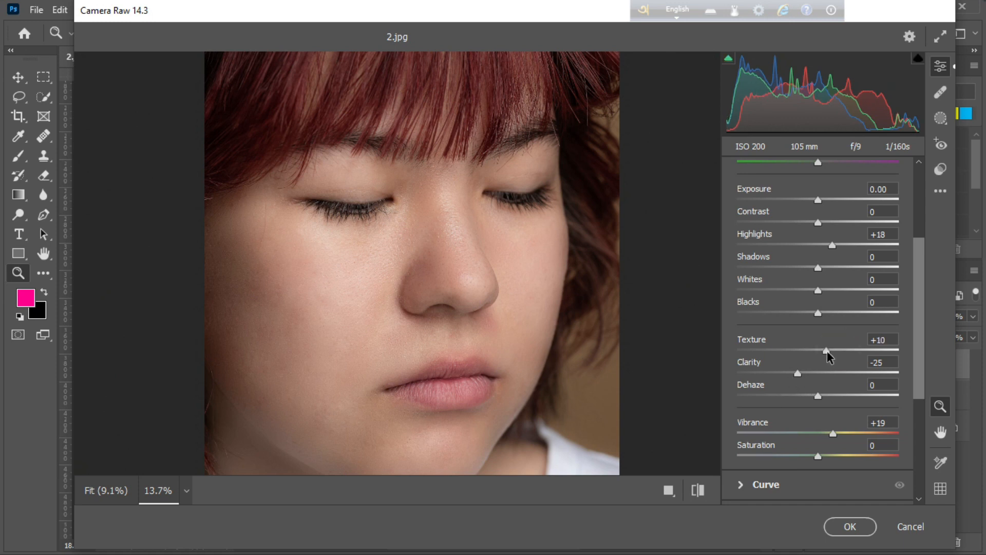
{"action": "scroll", "coordinate": [831, 353], "scroll_direction": "down", "scroll_amount": 2}
{"action": "left_click", "coordinate": [850, 526]}
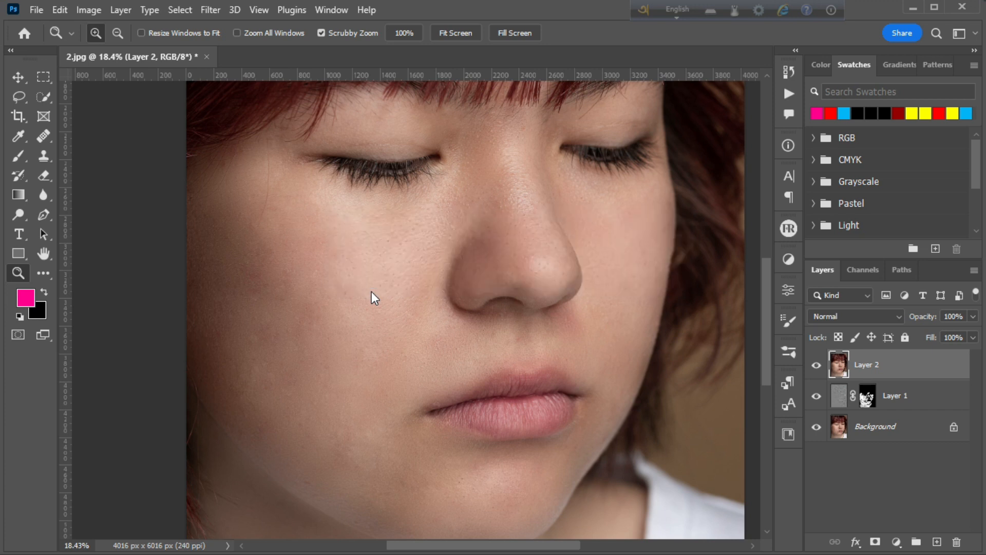
Compare the portrait with Layer 2 hidden and shown to examine the overall skin retouching.
{"action": "scroll", "coordinate": [372, 292], "scroll_direction": "down", "scroll_amount": 1}
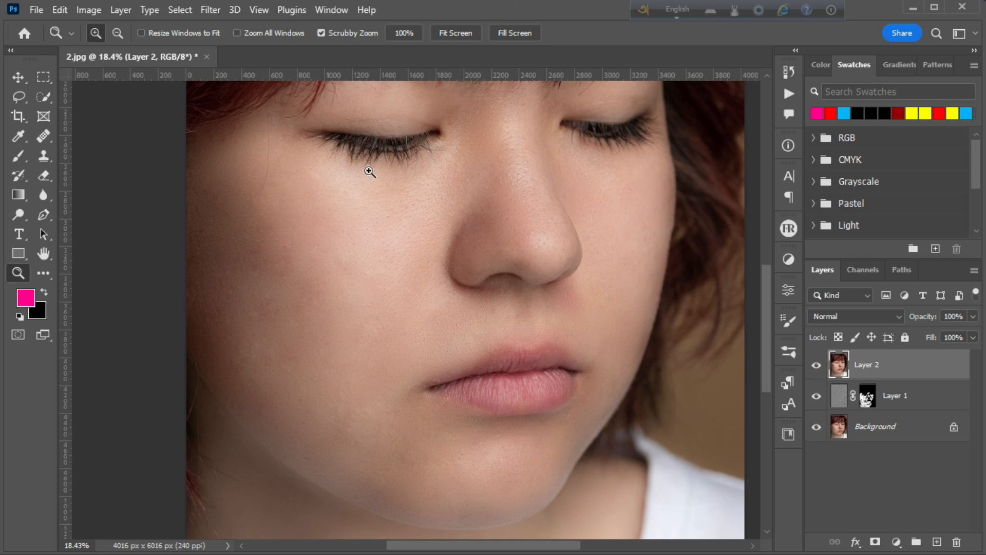
{"action": "scroll", "coordinate": [368, 346], "scroll_direction": "up", "scroll_amount": 1}
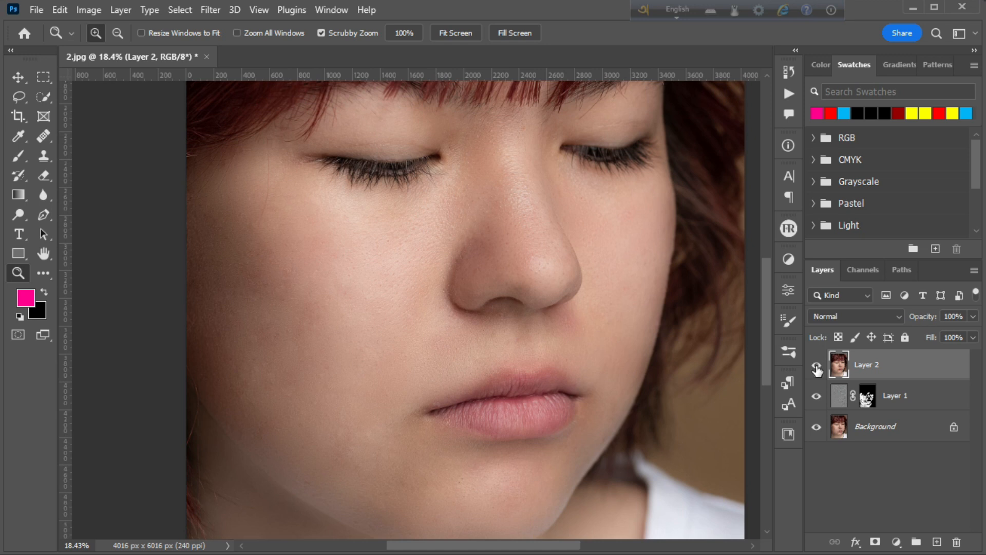
{"action": "left_click", "coordinate": [816, 365]}
{"action": "left_click", "coordinate": [816, 366]}
{"action": "left_click", "coordinate": [816, 365]}
{"action": "left_click", "coordinate": [816, 365]}
Start a Pen tool shape at the left corner of the mouth and trace the upper lip edge to the dip in its middle.
{"action": "left_click_drag", "start_coordinate": [511, 341], "coordinate": [527, 409]}
{"action": "scroll", "coordinate": [522, 390], "scroll_direction": "up", "scroll_amount": 1}
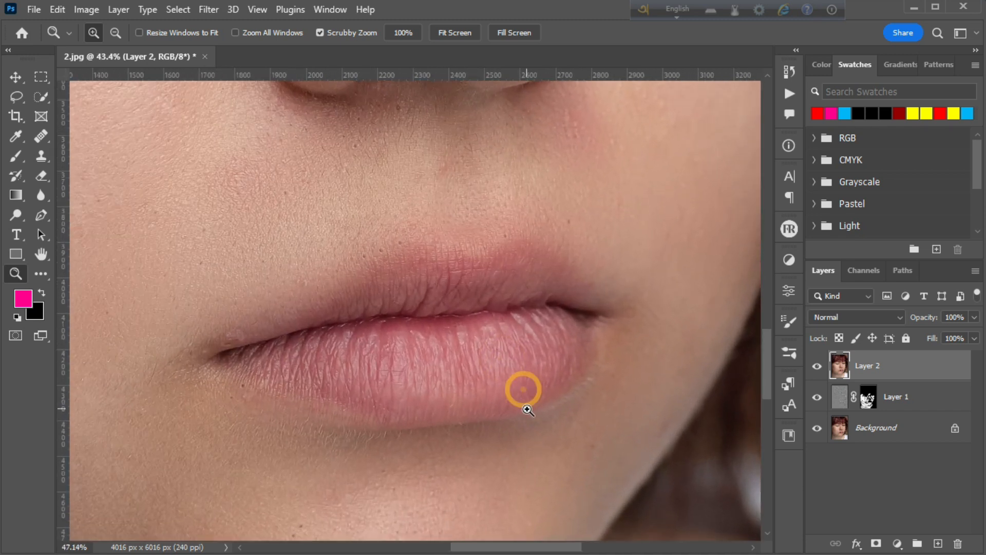
{"action": "left_click", "coordinate": [41, 215]}
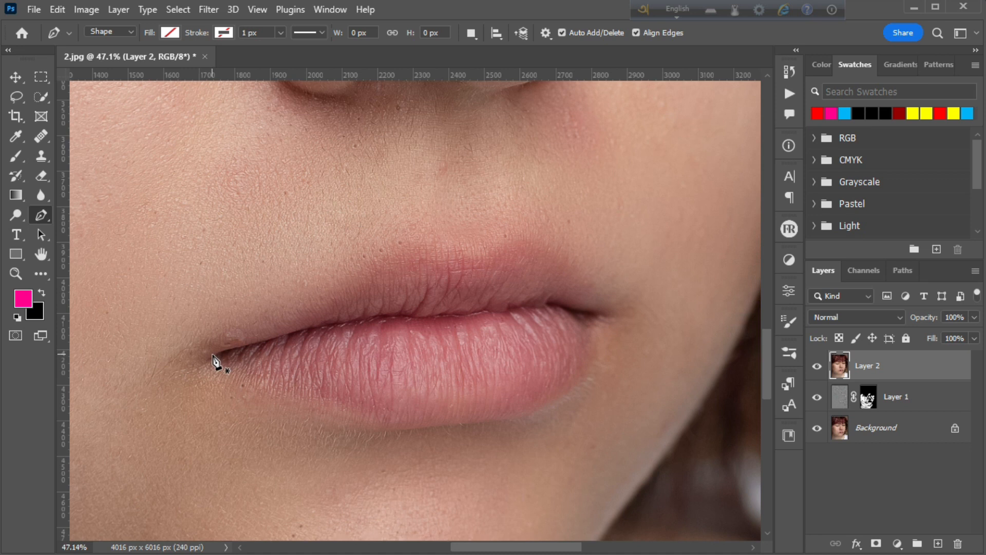
{"action": "left_click", "coordinate": [209, 353]}
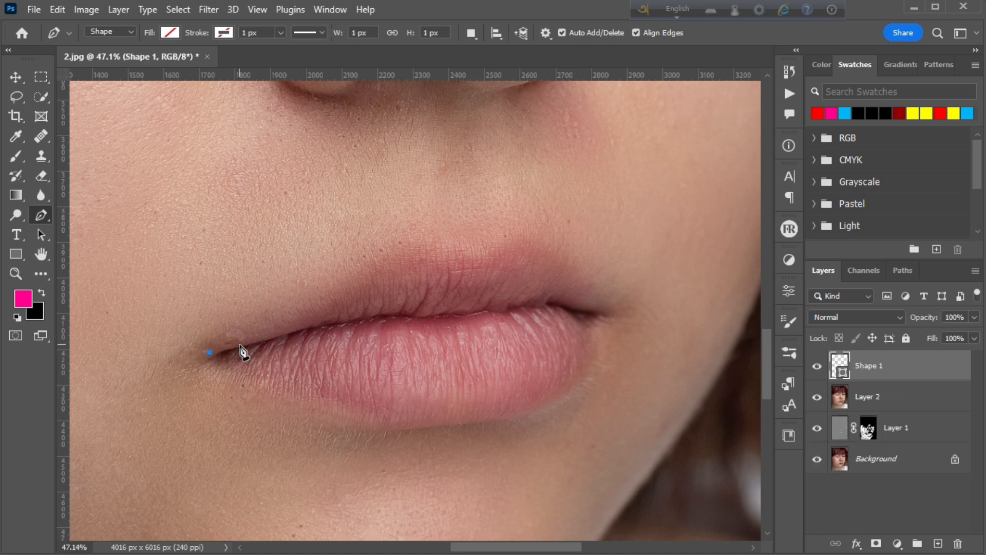
{"action": "left_click_drag", "start_coordinate": [327, 294], "coordinate": [369, 264]}
{"action": "key", "text": "ctrl+z"}
{"action": "left_click", "coordinate": [339, 285]}
{"action": "left_click", "coordinate": [386, 258]}
{"action": "left_click_drag", "start_coordinate": [444, 253], "coordinate": [470, 274]}
{"action": "key", "text": "ctrl+z"}
{"action": "left_click", "coordinate": [455, 247]}
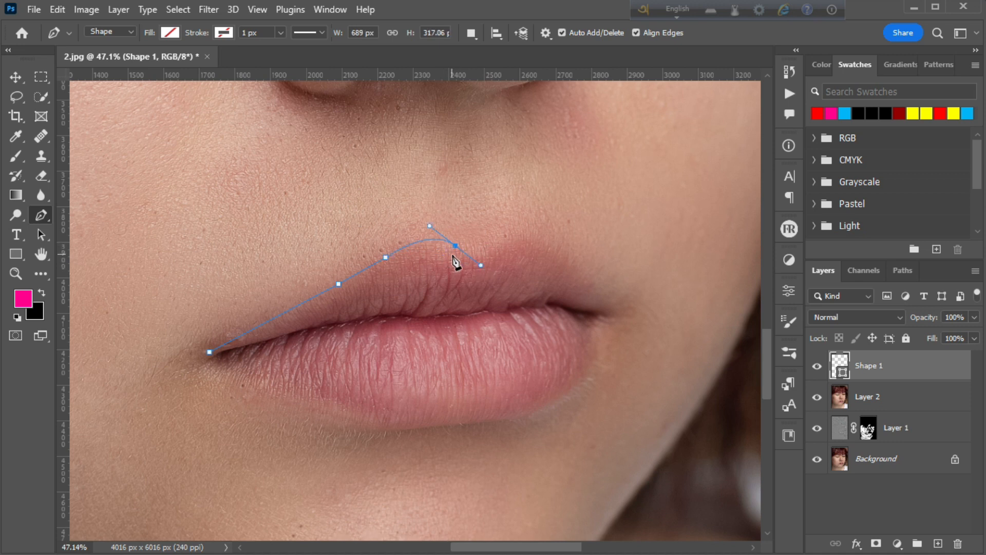
Continue the lip outline over the right peak, around the right corner and along the lower lip, closing it at the left corner.
{"action": "left_click", "coordinate": [455, 245], "text": "alt"}
{"action": "left_click_drag", "start_coordinate": [500, 240], "coordinate": [573, 264]}
{"action": "left_click_drag", "start_coordinate": [604, 312], "coordinate": [594, 376]}
{"action": "left_click_drag", "start_coordinate": [535, 408], "coordinate": [516, 414]}
{"action": "left_click_drag", "start_coordinate": [455, 422], "coordinate": [434, 423]}
{"action": "left_click", "coordinate": [456, 422], "text": "alt"}
{"action": "left_click", "coordinate": [364, 415]}
{"action": "left_click_drag", "start_coordinate": [325, 409], "coordinate": [328, 408]}
{"action": "left_click_drag", "start_coordinate": [210, 352], "coordinate": [153, 333]}
{"action": "left_click", "coordinate": [232, 370], "text": "alt"}
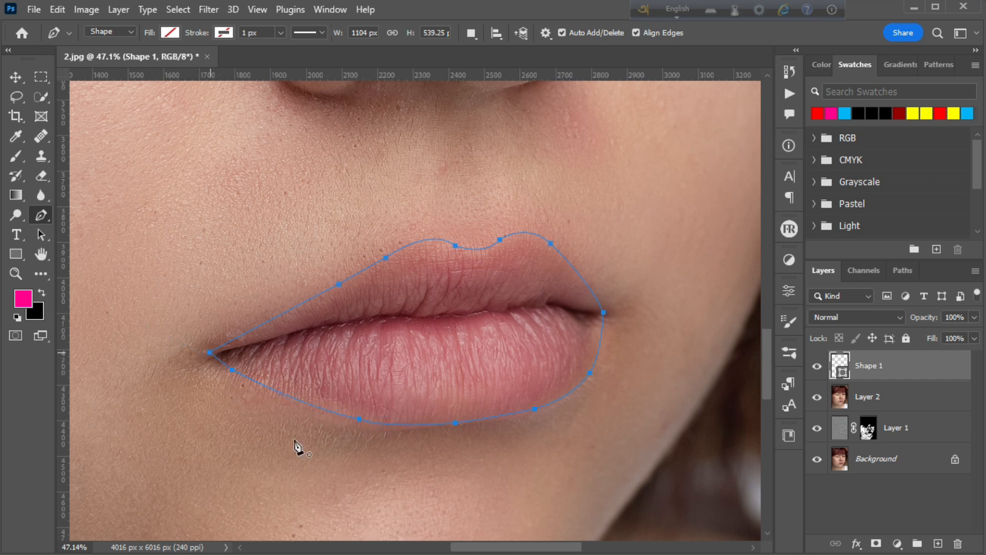
{"action": "left_click", "coordinate": [208, 354]}
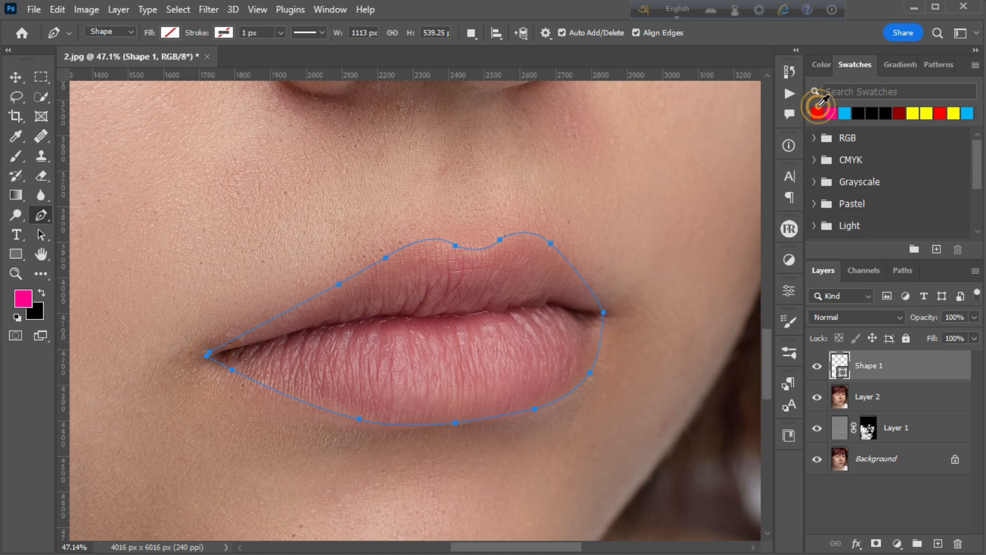
Fill the lip shape with red and set its layer blend mode to Multiply.
{"action": "left_click", "coordinate": [817, 114]}
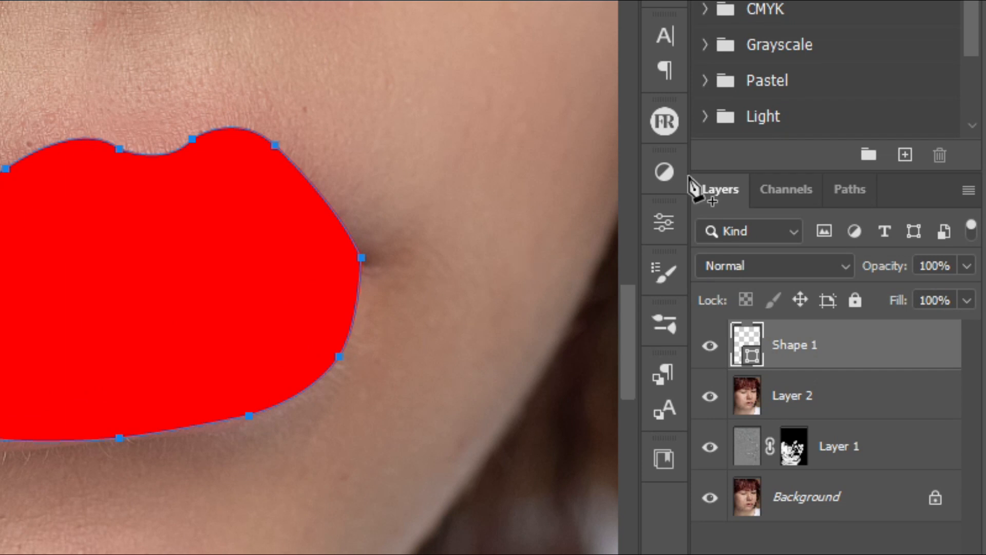
{"action": "left_click", "coordinate": [755, 263]}
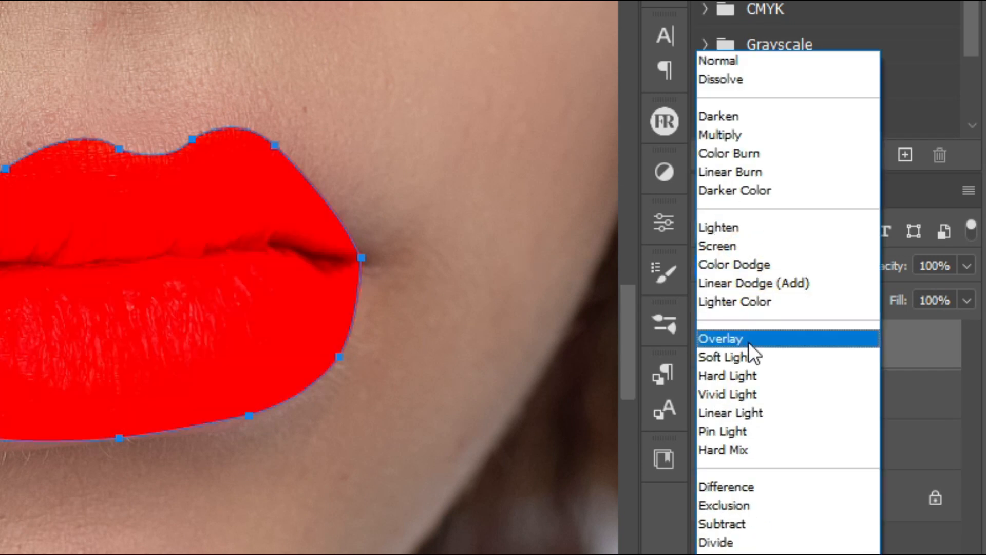
{"action": "left_click", "coordinate": [738, 137]}
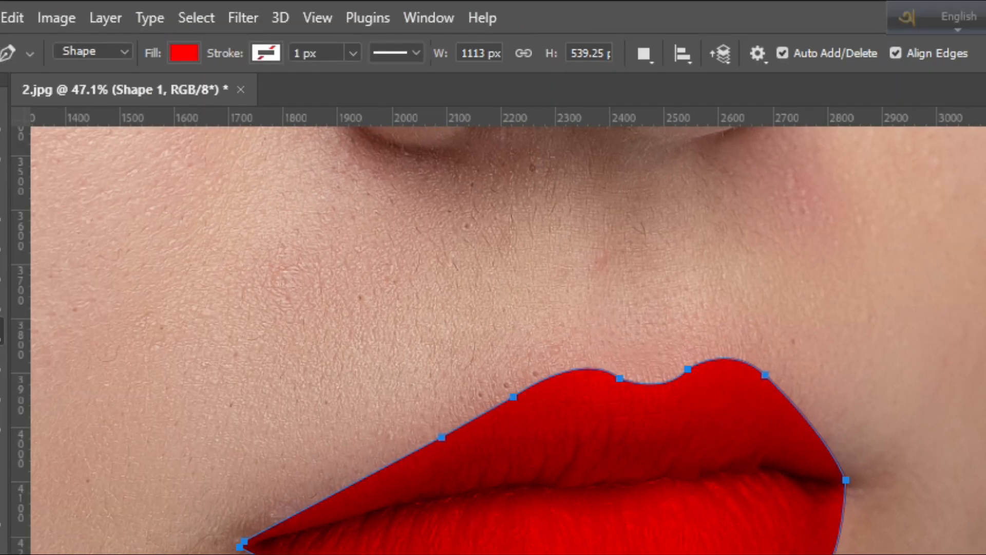
Convert the lip shape to a smart object and soften it with a Gaussian Blur of 8.0 pixels radius.
{"action": "left_click", "coordinate": [242, 19]}
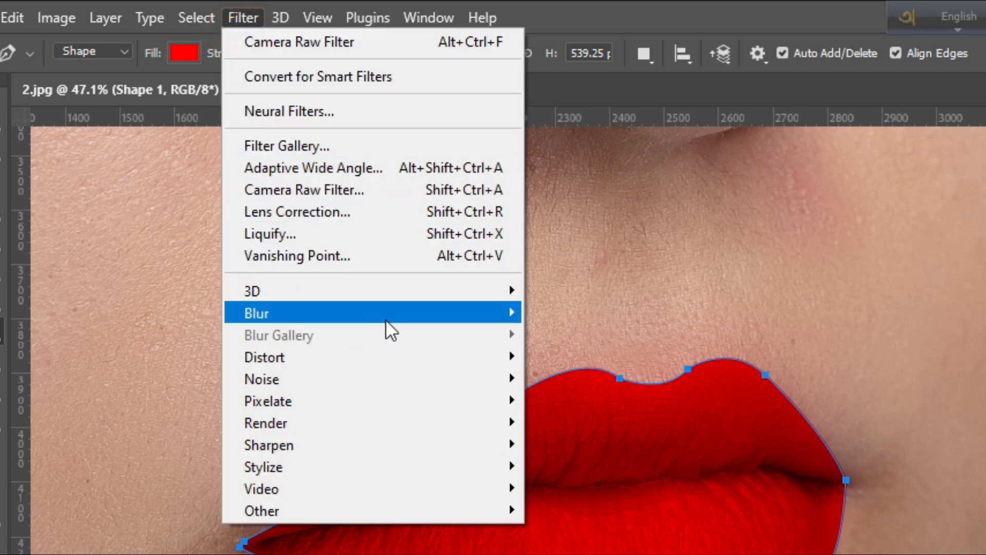
{"action": "mouse_move", "coordinate": [475, 315]}
{"action": "left_click", "coordinate": [584, 396]}
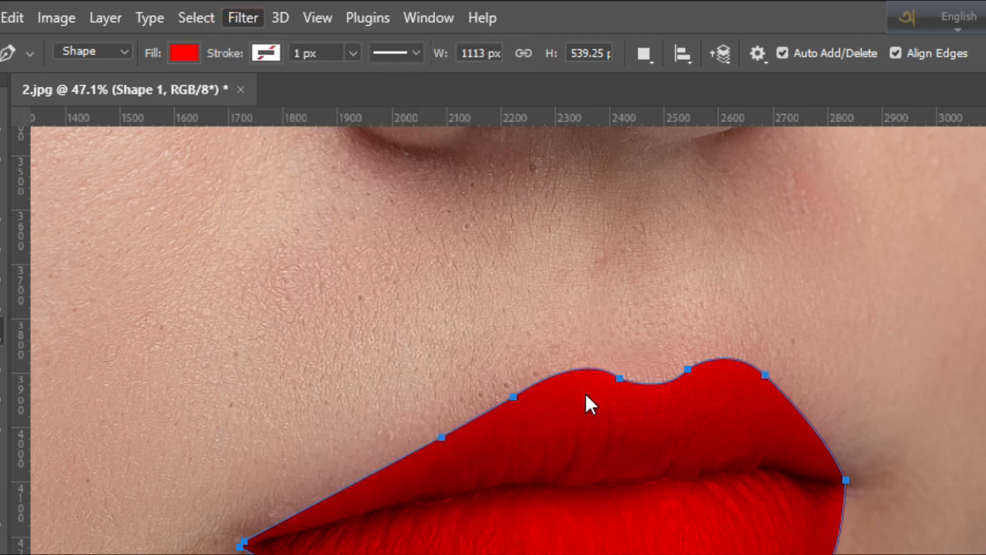
{"action": "left_click", "coordinate": [682, 344]}
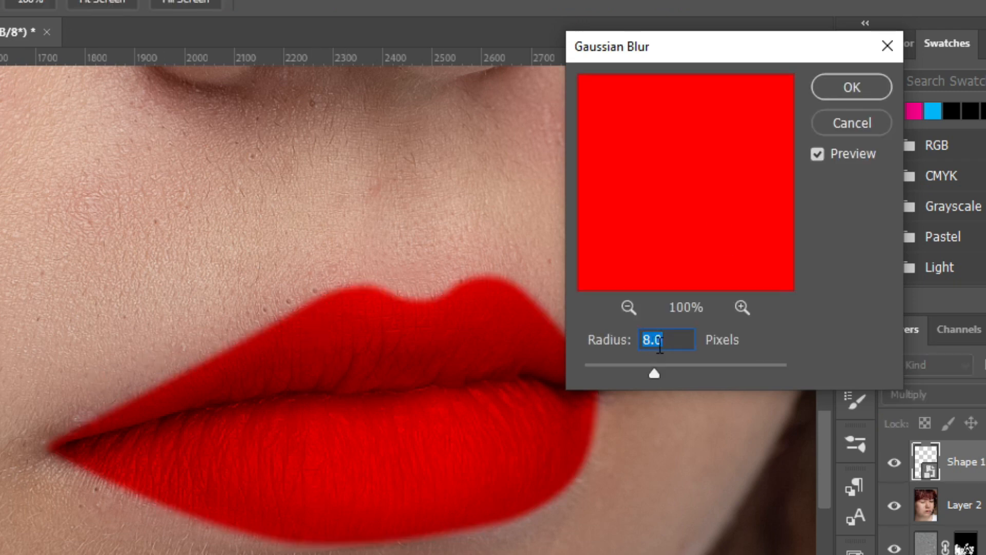
{"action": "left_click", "coordinate": [860, 86]}
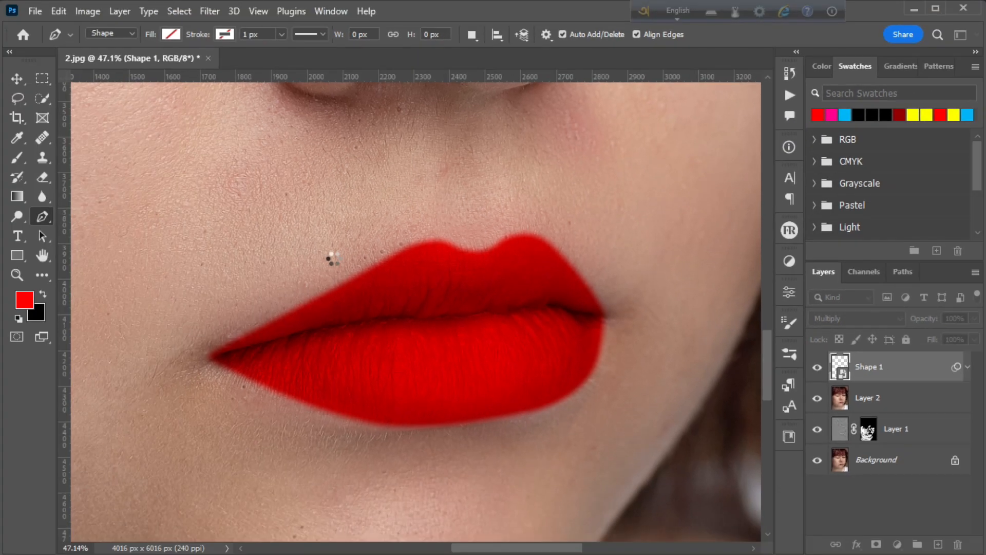
Split the Underlying Layer white slider in the lip shape's Blend If options to 75 / 255 and apply the blending options.
{"action": "right_click", "coordinate": [936, 367]}
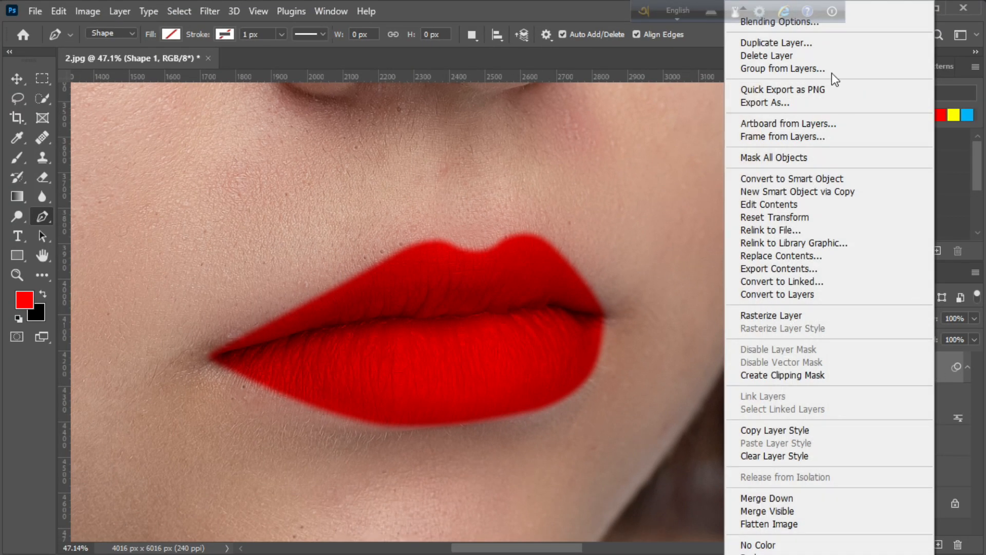
{"action": "left_click", "coordinate": [808, 26]}
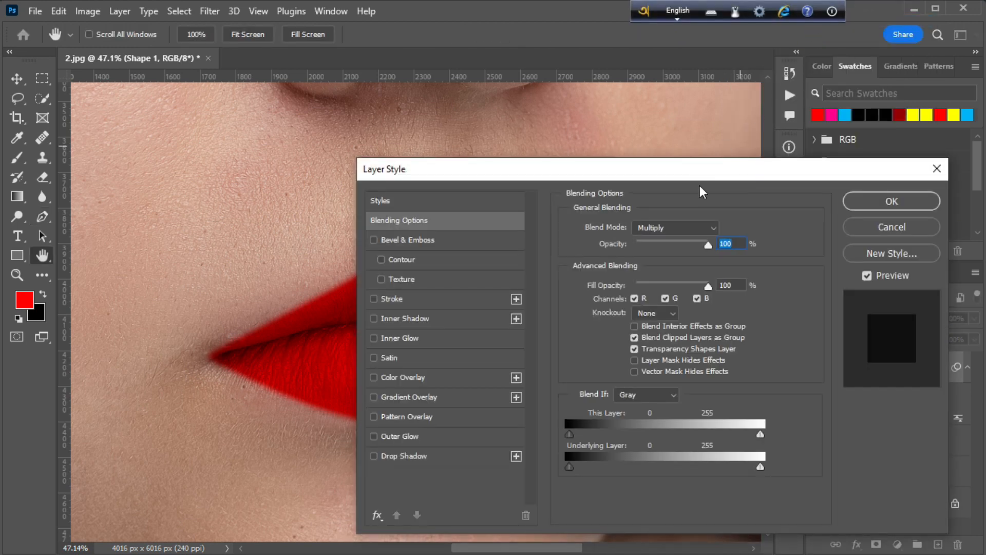
{"action": "left_click_drag", "start_coordinate": [640, 171], "coordinate": [882, 70]}
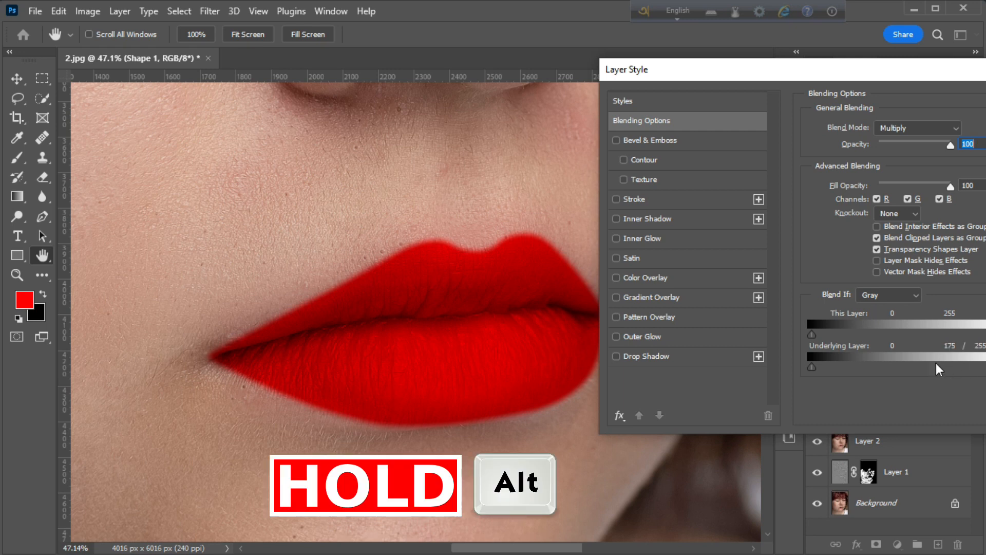
{"action": "left_click_drag", "start_coordinate": [865, 362], "coordinate": [865, 367]}
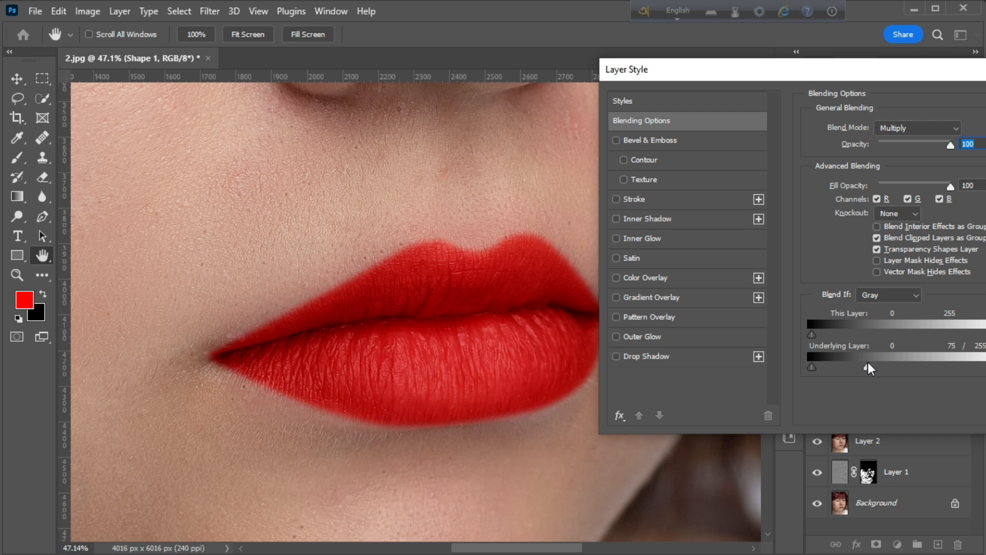
{"action": "left_click_drag", "start_coordinate": [784, 72], "coordinate": [455, 86]}
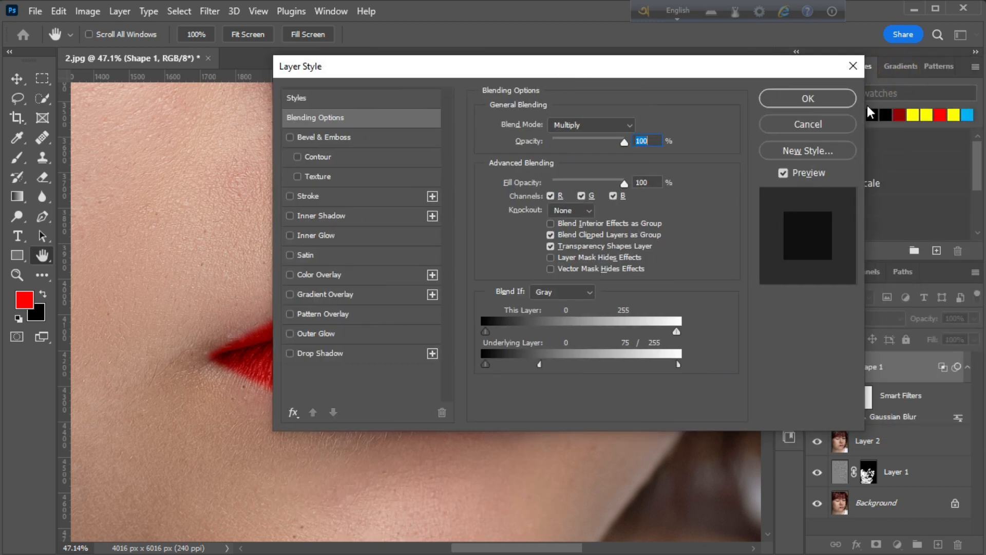
{"action": "left_click", "coordinate": [808, 98]}
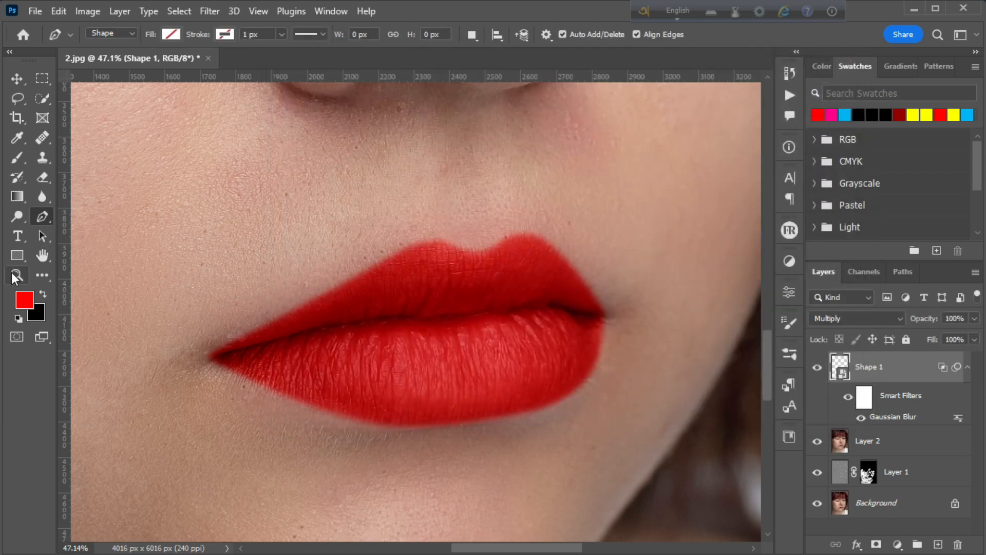